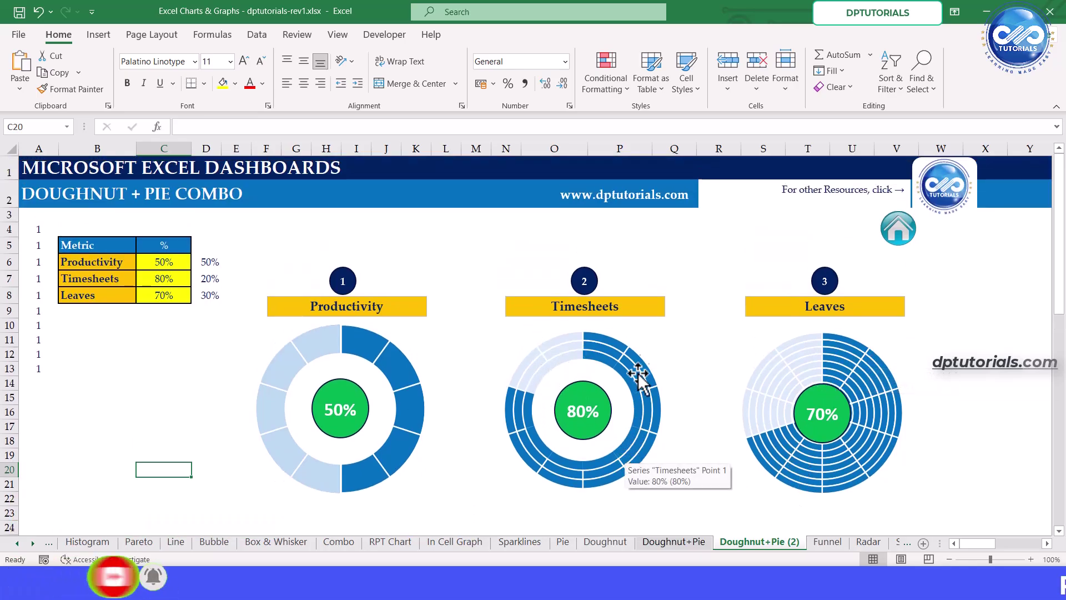
Set the Productivity percentage in C6 to 20%
double_click(183, 267)
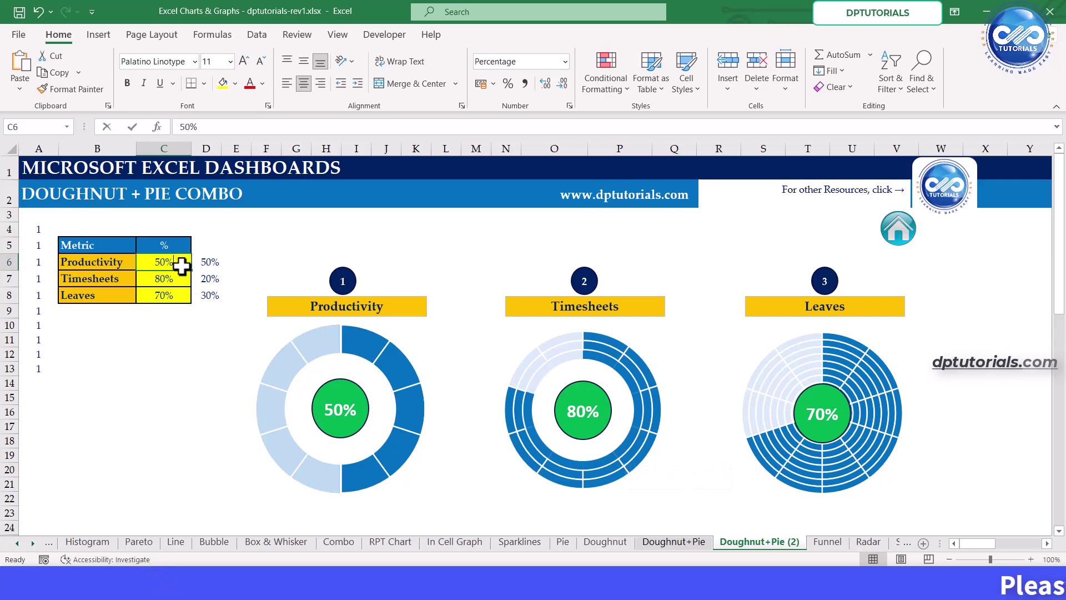
text(20)
key(Return)
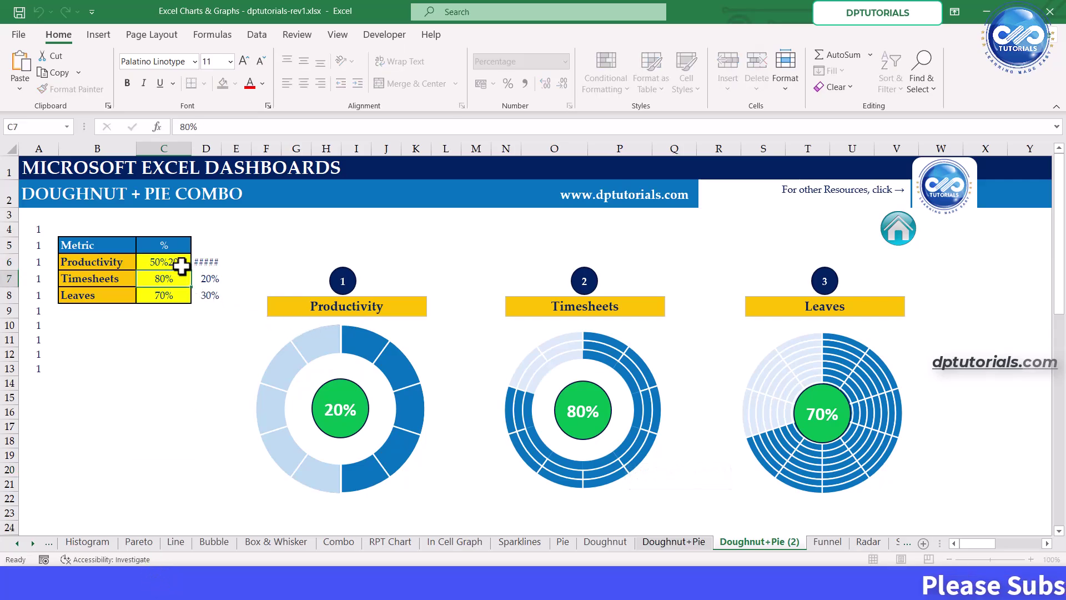
double_click(174, 259)
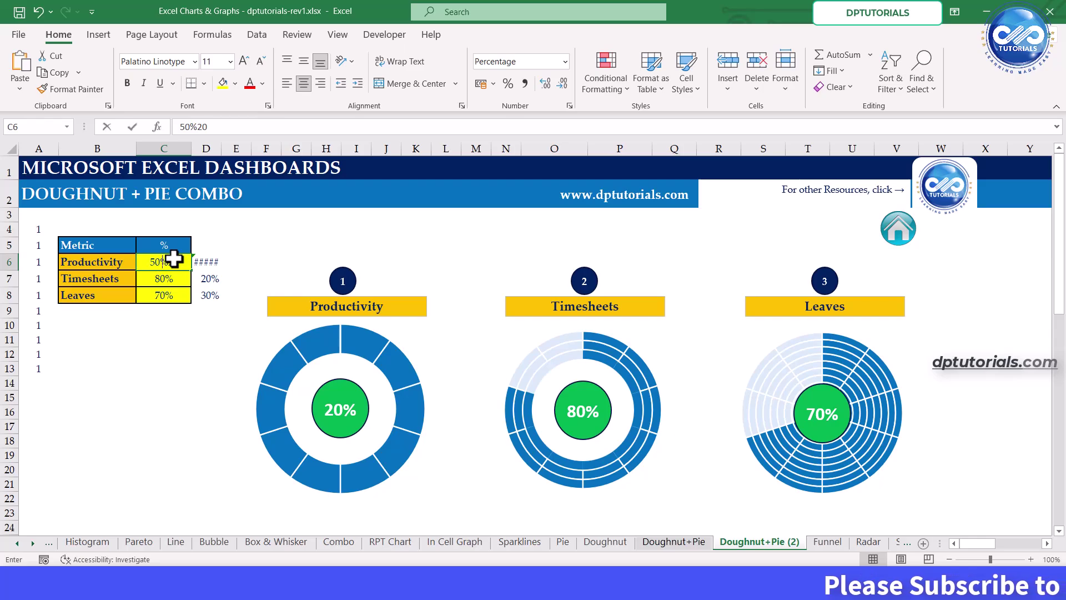
key(BackSpace)
key(BackSpace)
key(BackSpace)
key(Return)
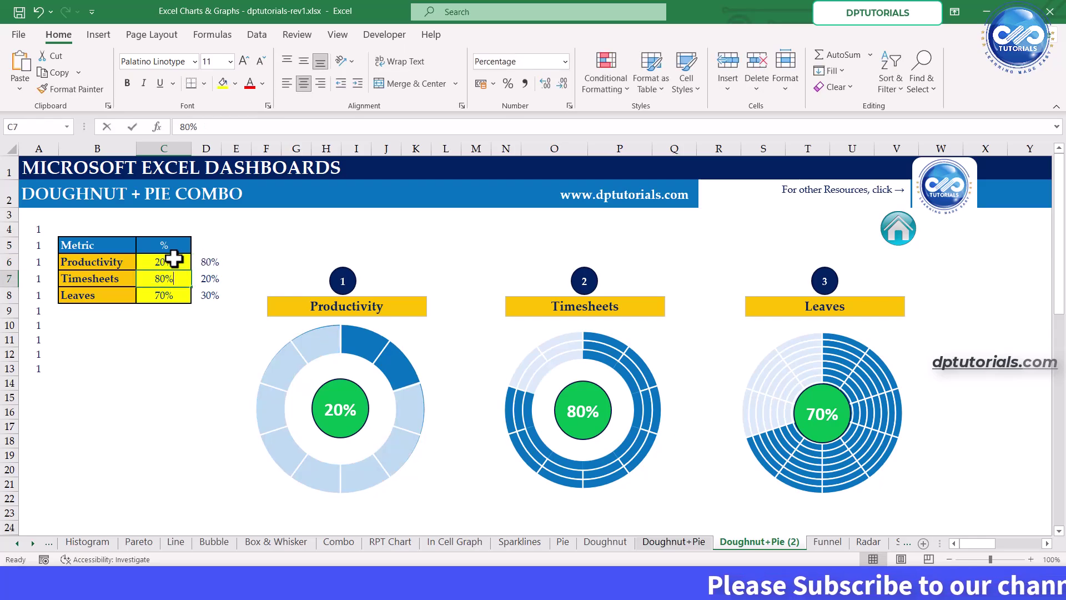
Set the Timesheets percentage to 30% and the Leaves percentage to 50%
key(BackSpace)
key(BackSpace)
key(BackSpace)
text(30)
key(Return)
text(50)
key(Return)
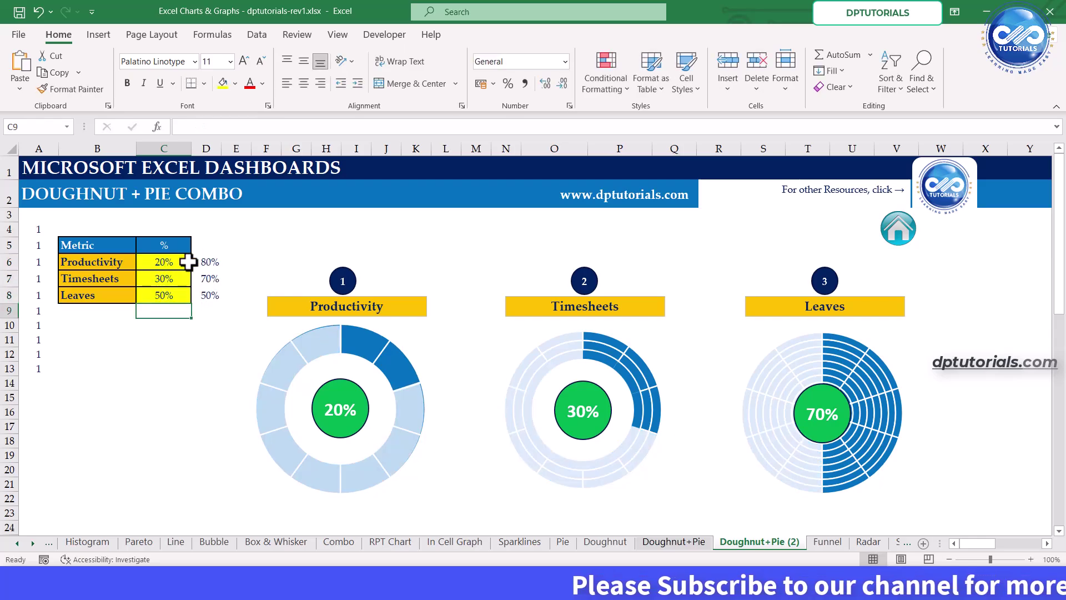
click(168, 292)
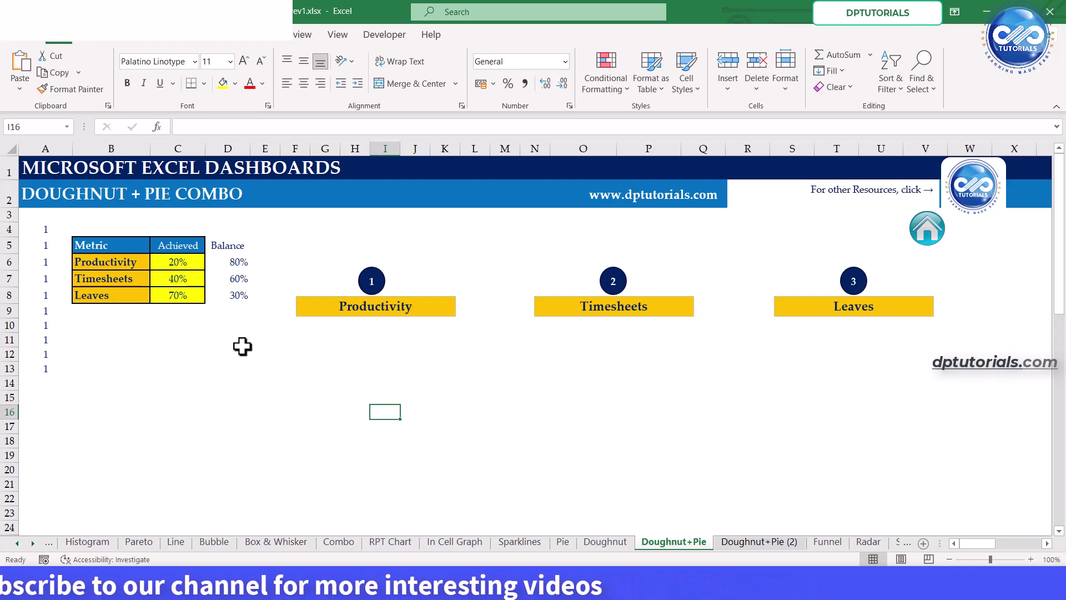
Center the Balance values in cells D6 to D8 on the Doughnut+Pie sheet
click(191, 247)
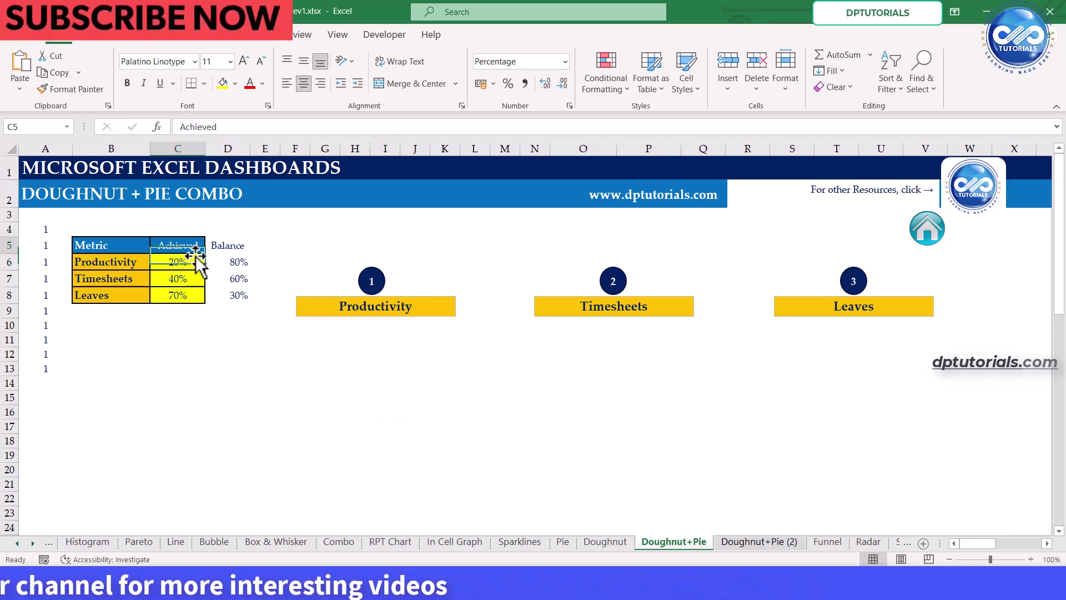
click(233, 262)
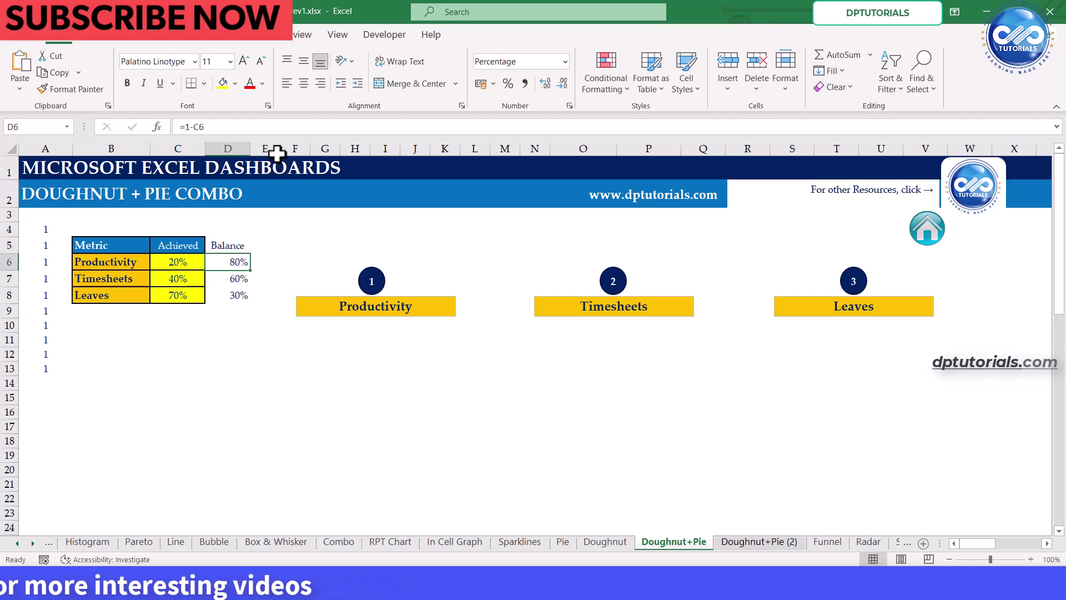
click(245, 277)
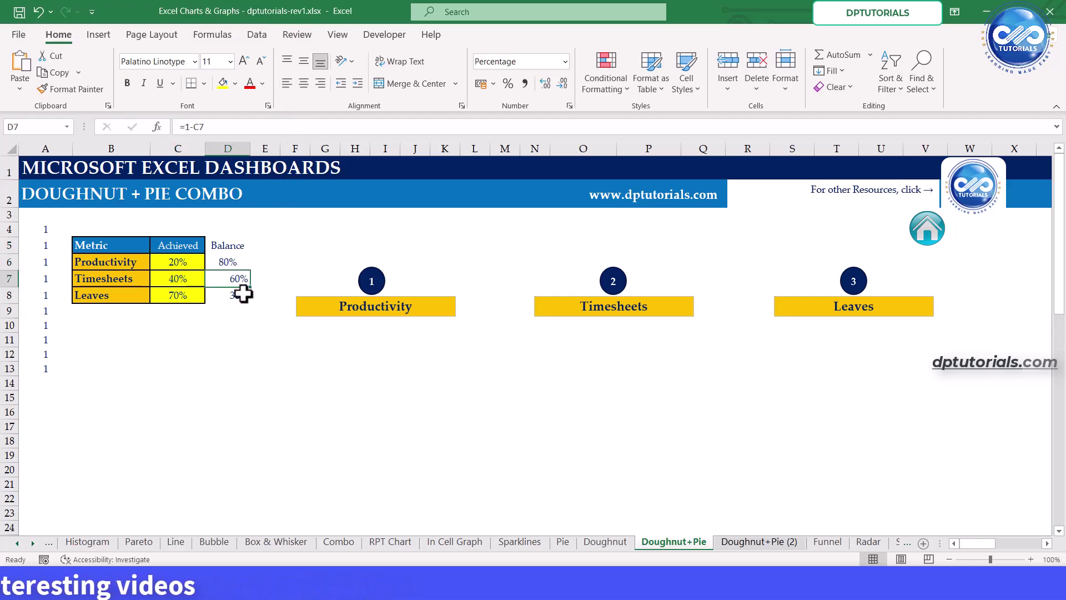
shift+click(243, 294)
click(304, 84)
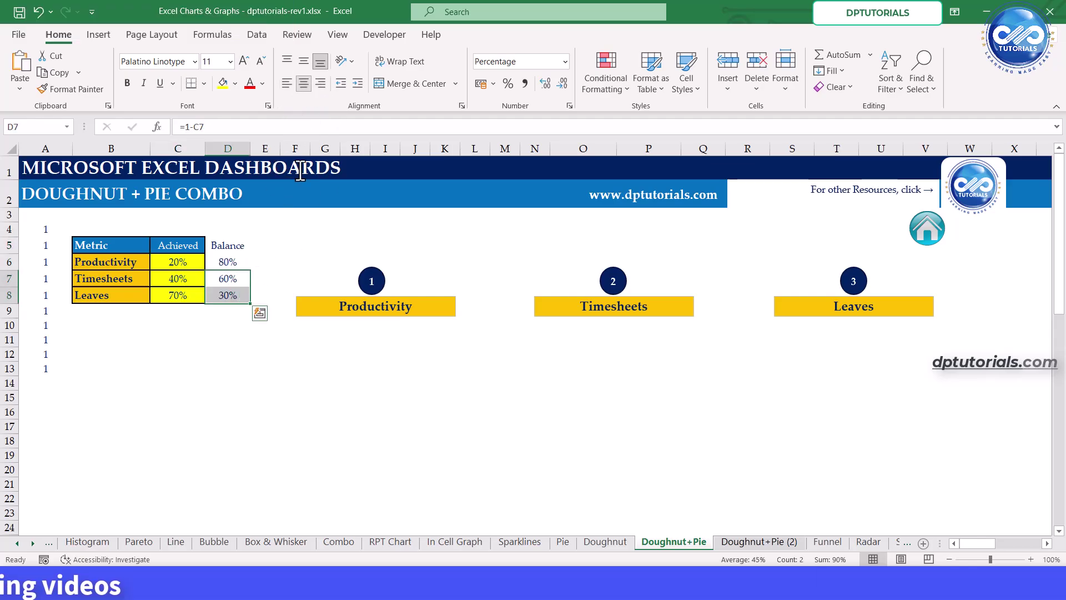
click(243, 380)
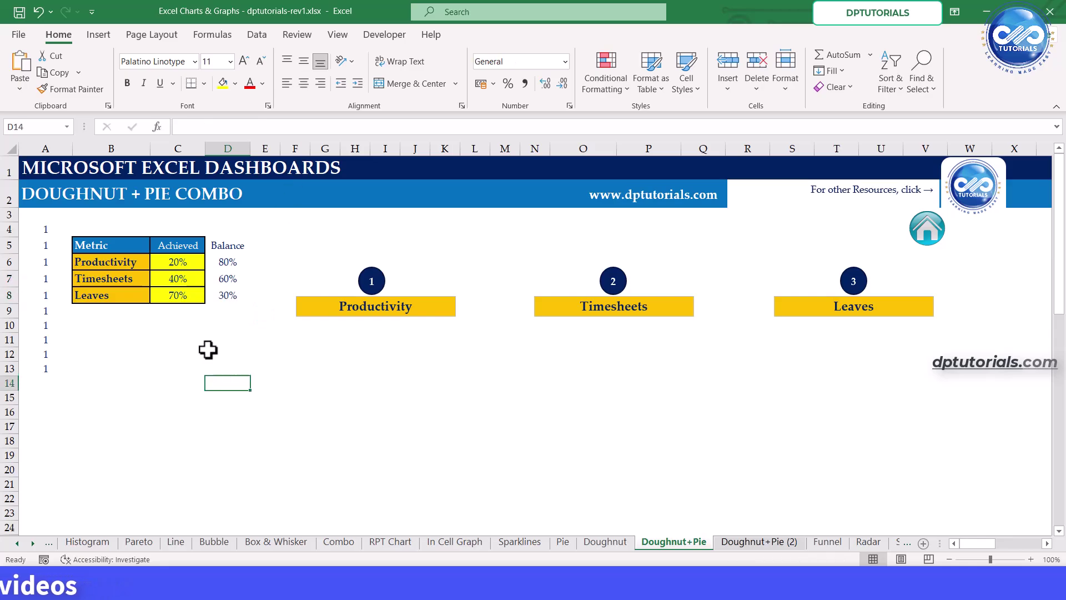
Insert a doughnut chart from the helper values in A4:A13
click(51, 229)
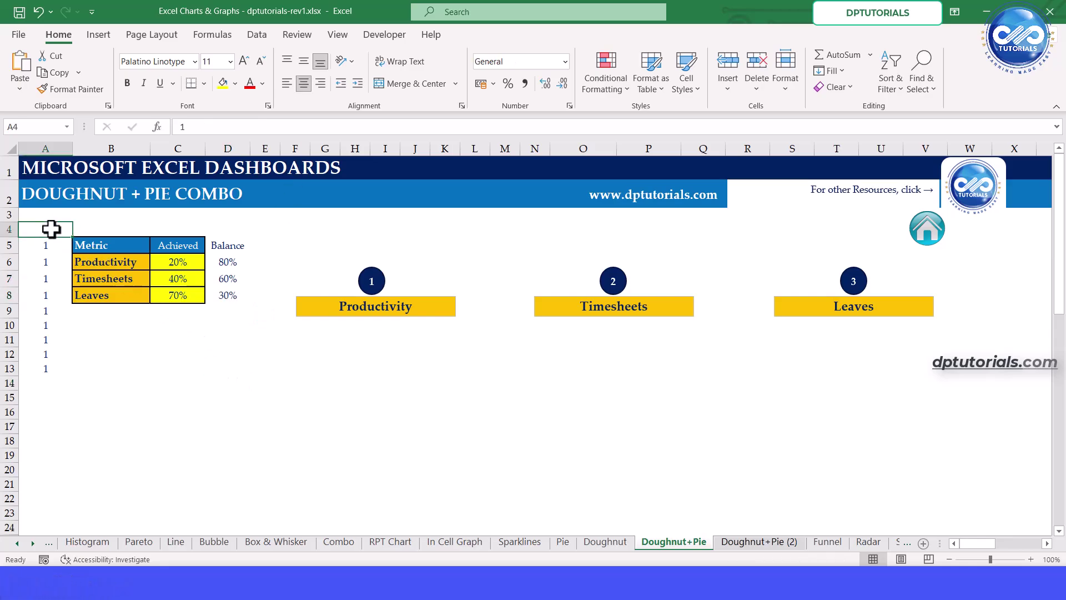
shift+click(46, 369)
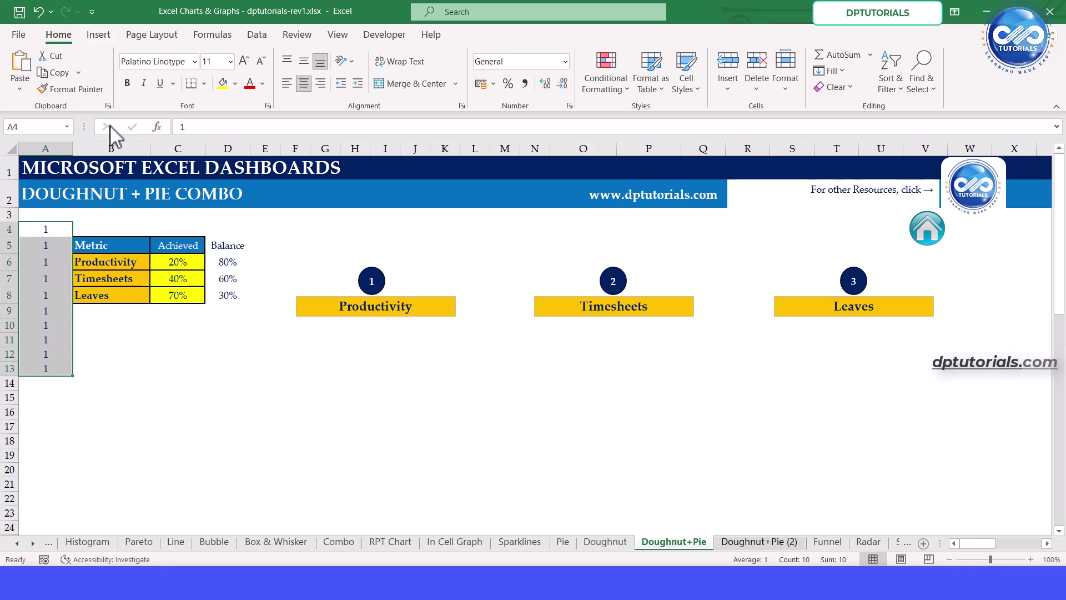
click(106, 36)
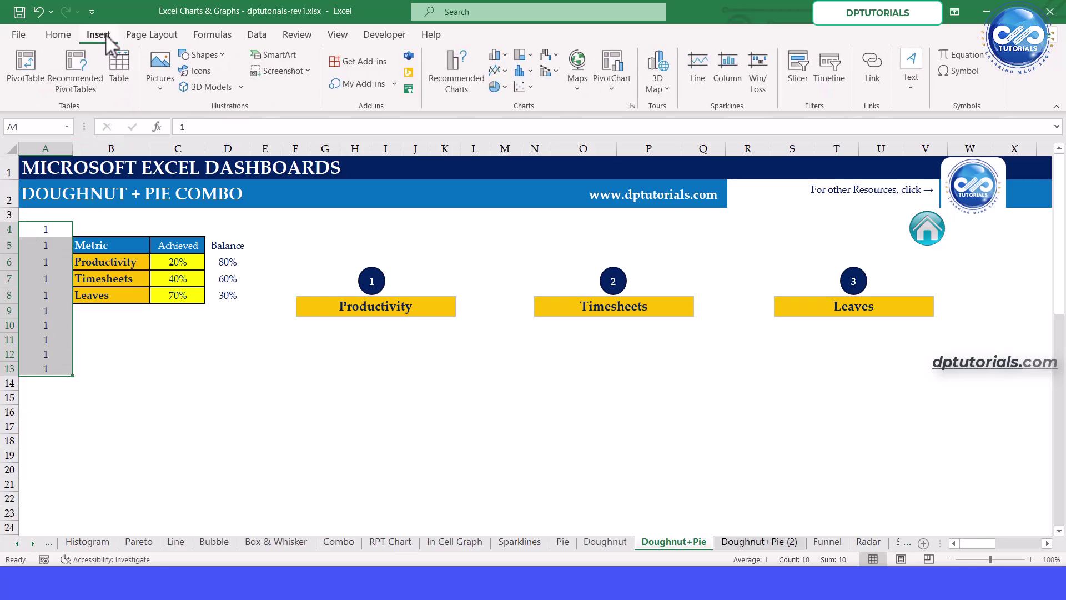
click(505, 88)
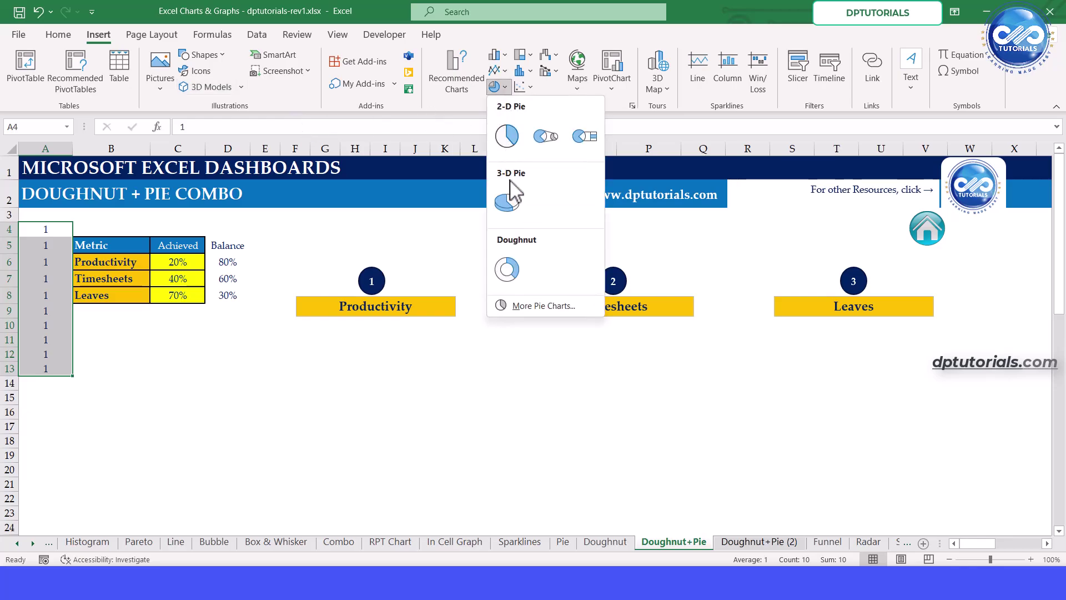
click(507, 267)
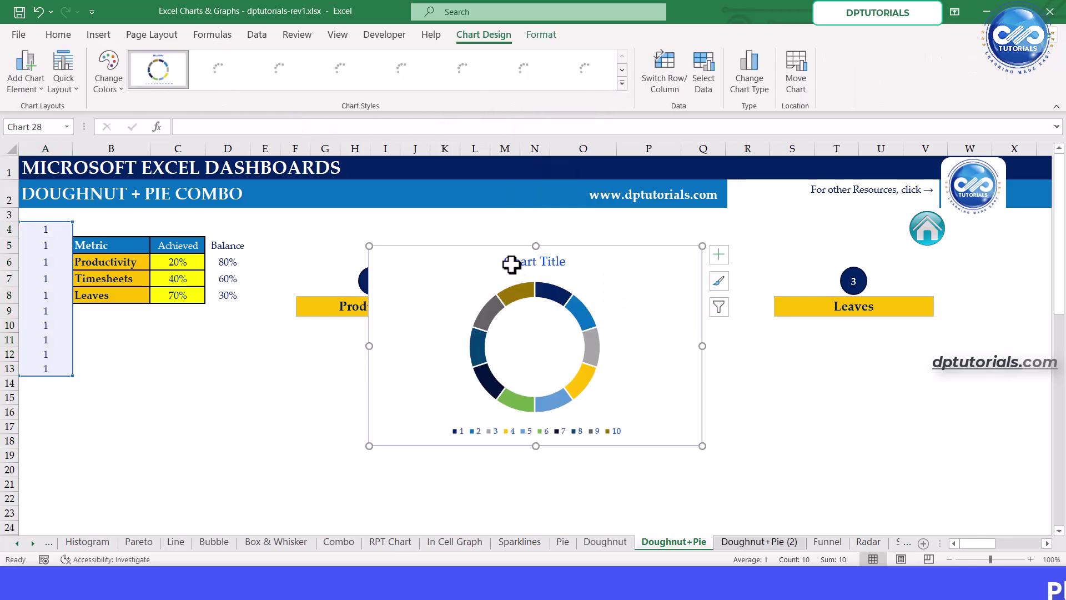
Delete the doughnut chart's legend and fill the whole ring with the standard blue color
click(506, 432)
key(Delete)
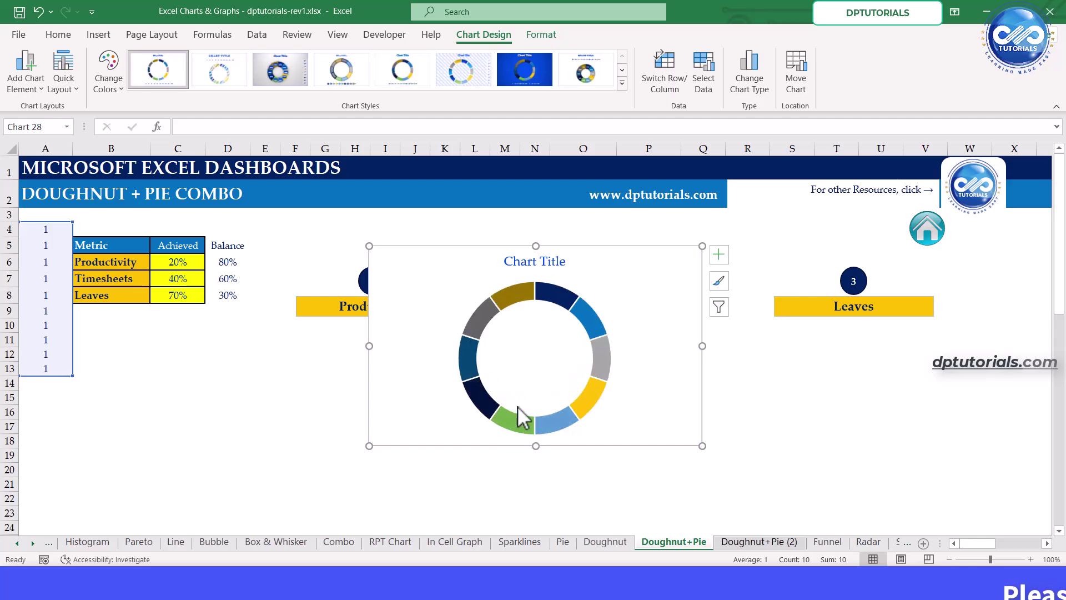
click(549, 419)
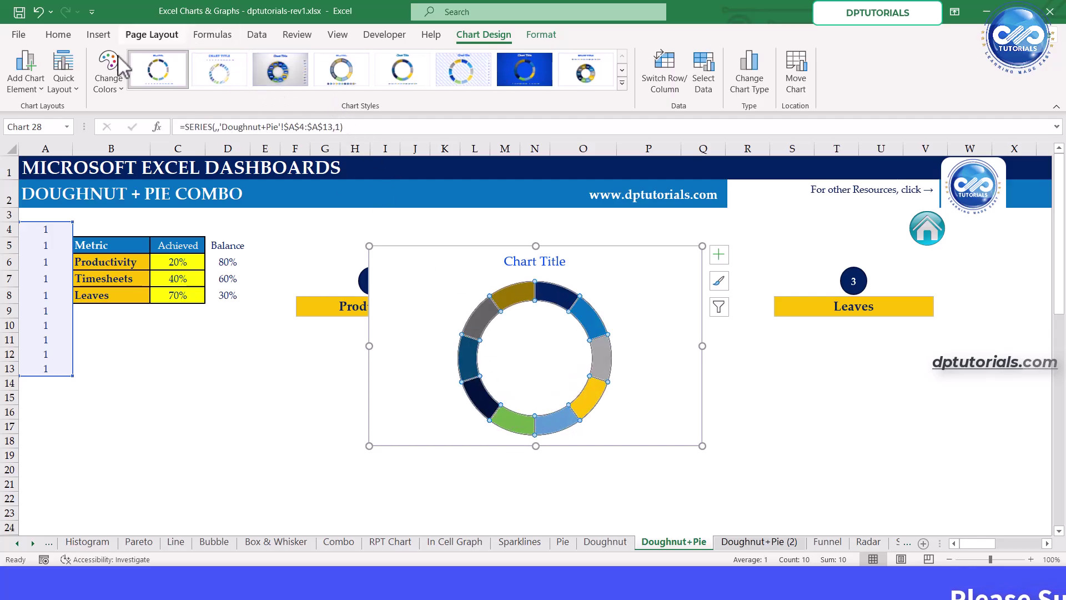
click(58, 34)
click(235, 84)
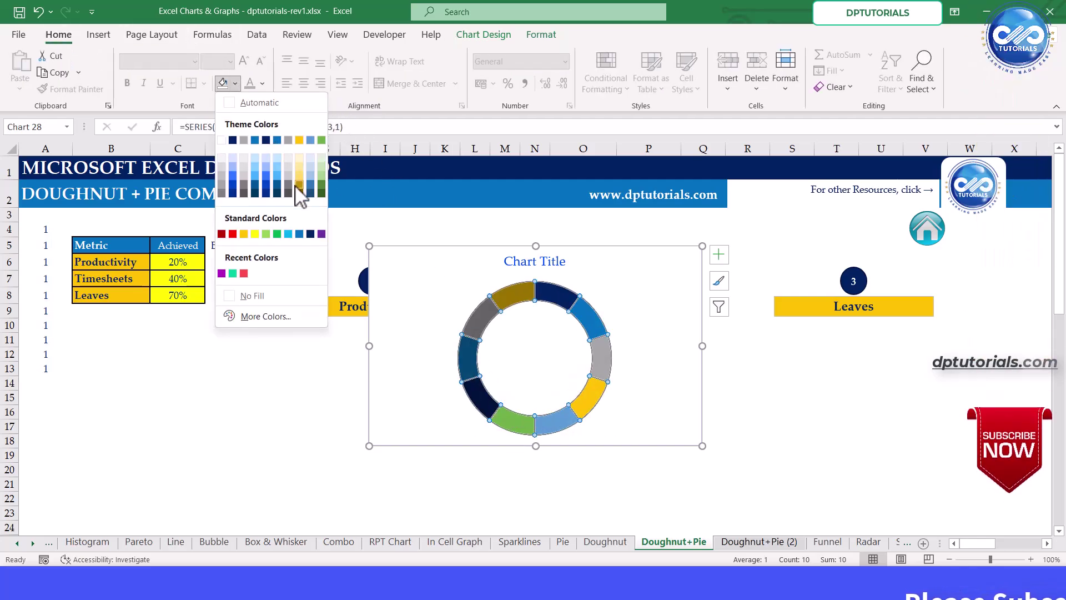
click(299, 235)
Link the chart title to the Productivity label with the formula ='Doughnut+Pie'!$B$6
click(515, 266)
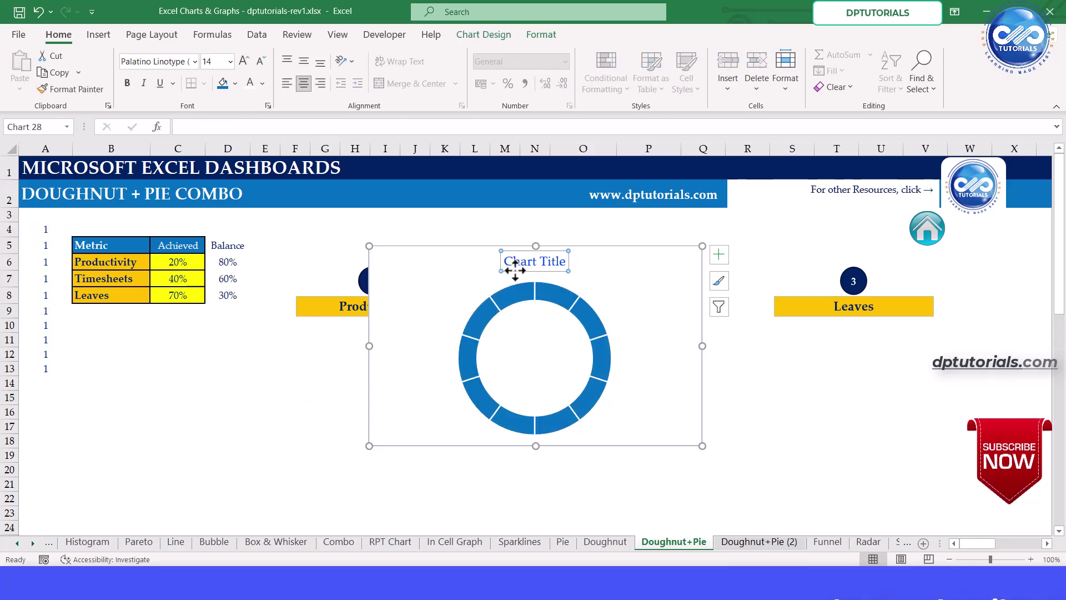
text(='Doughnut+Pie'!$B$6)
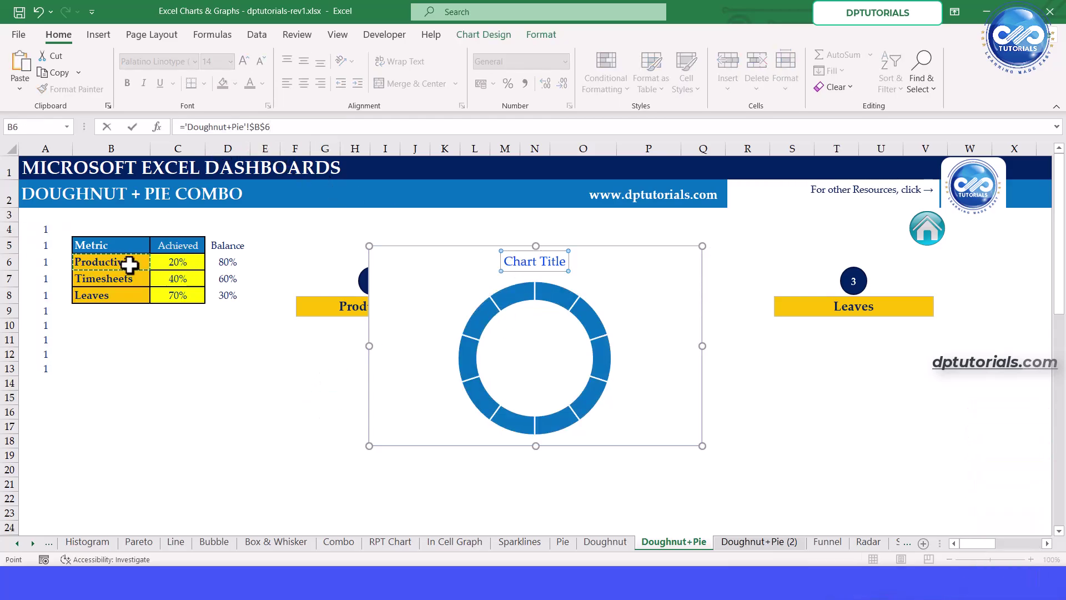
key(Return)
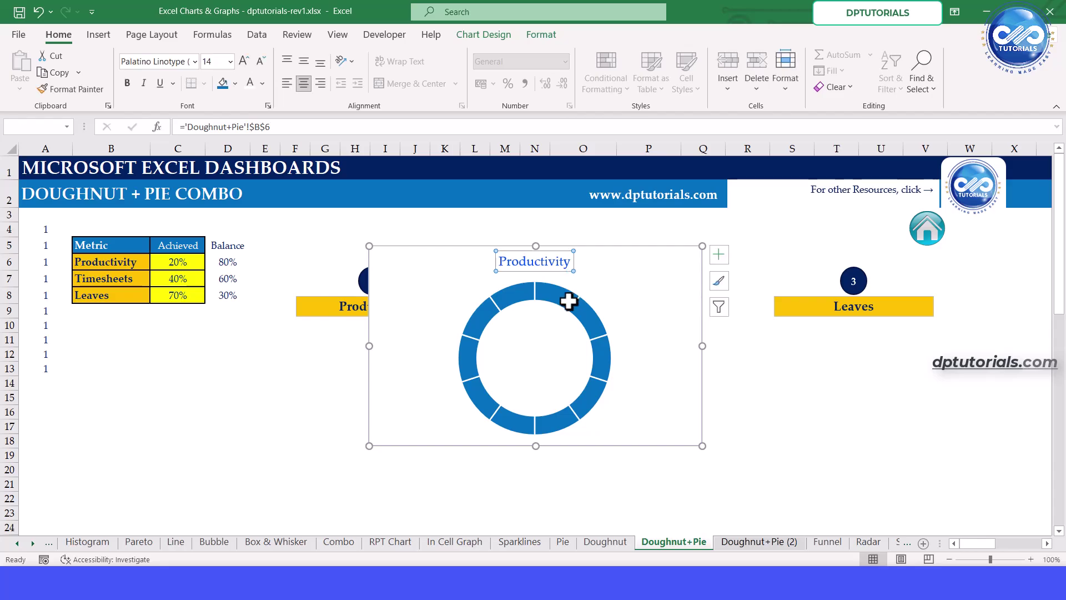
Add a second series to the doughnut chart, named from B6 with values from C6:D6
click(565, 301)
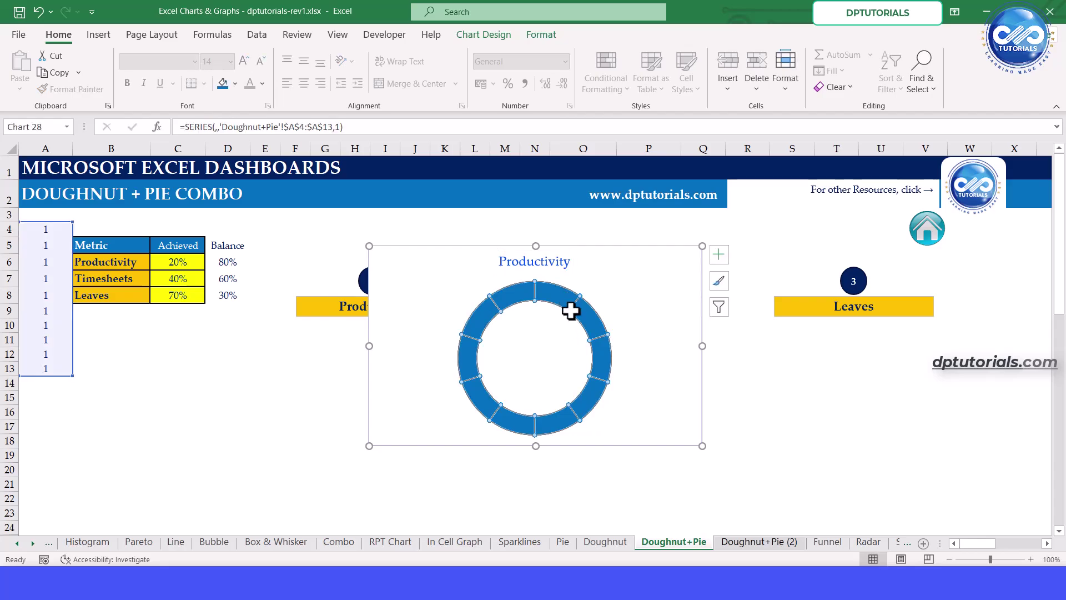
right_click(569, 307)
click(600, 368)
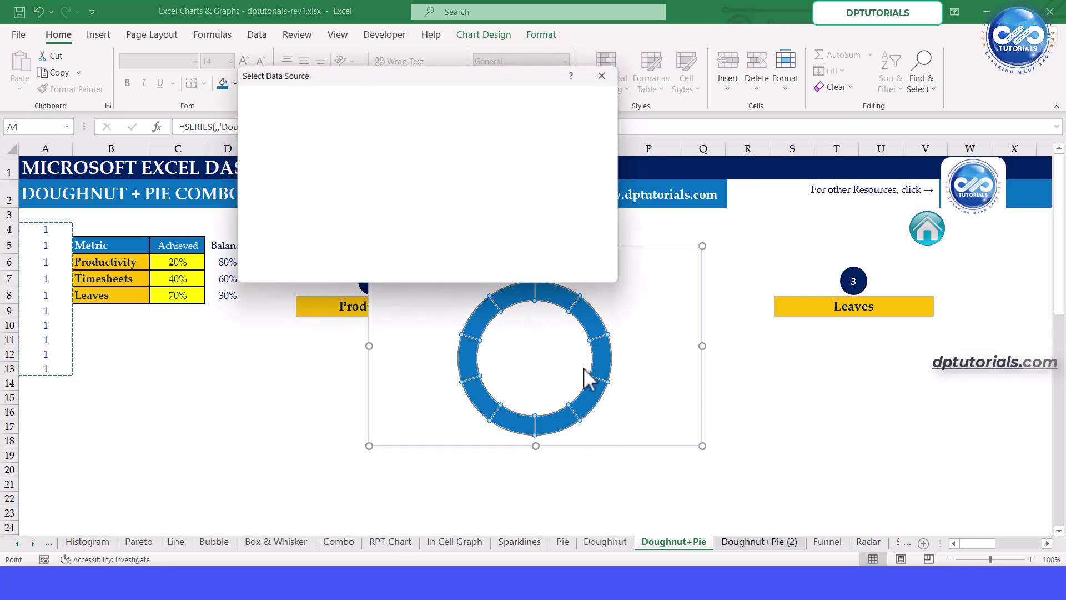
click(276, 175)
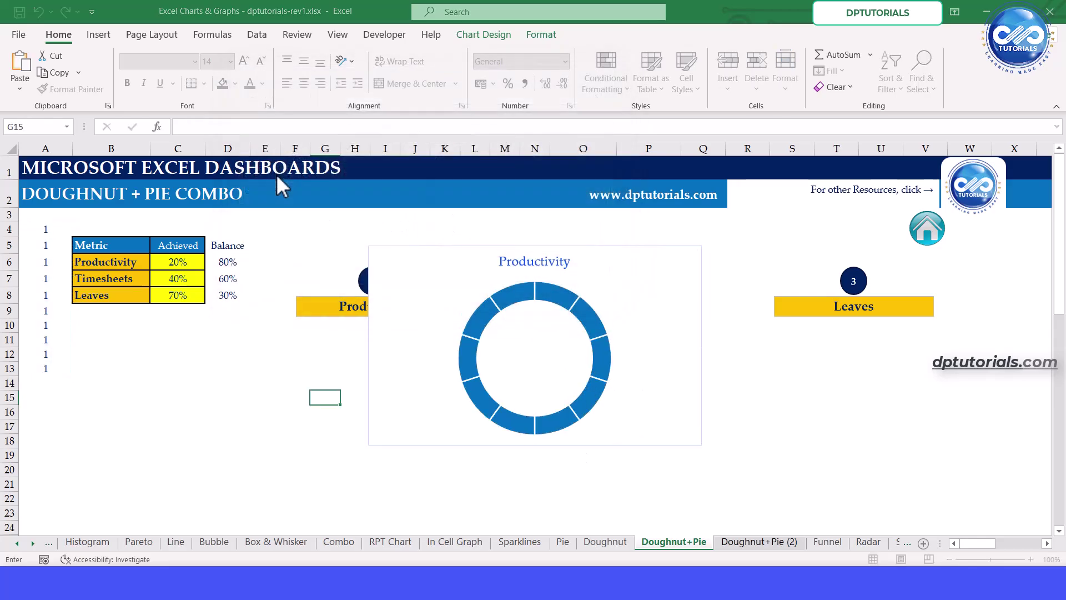
click(133, 260)
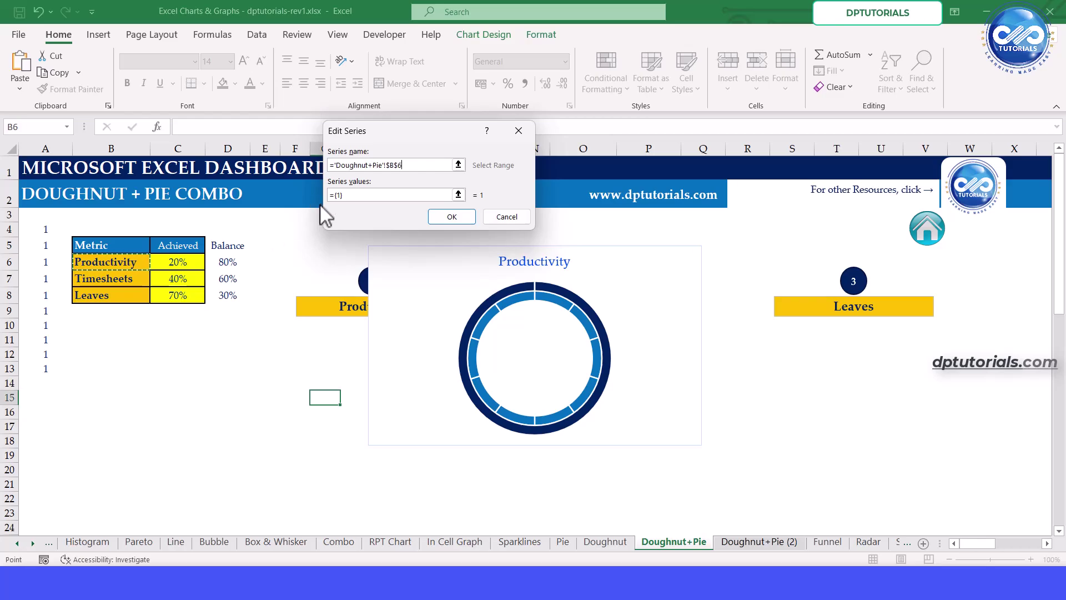
click(192, 261)
click(448, 220)
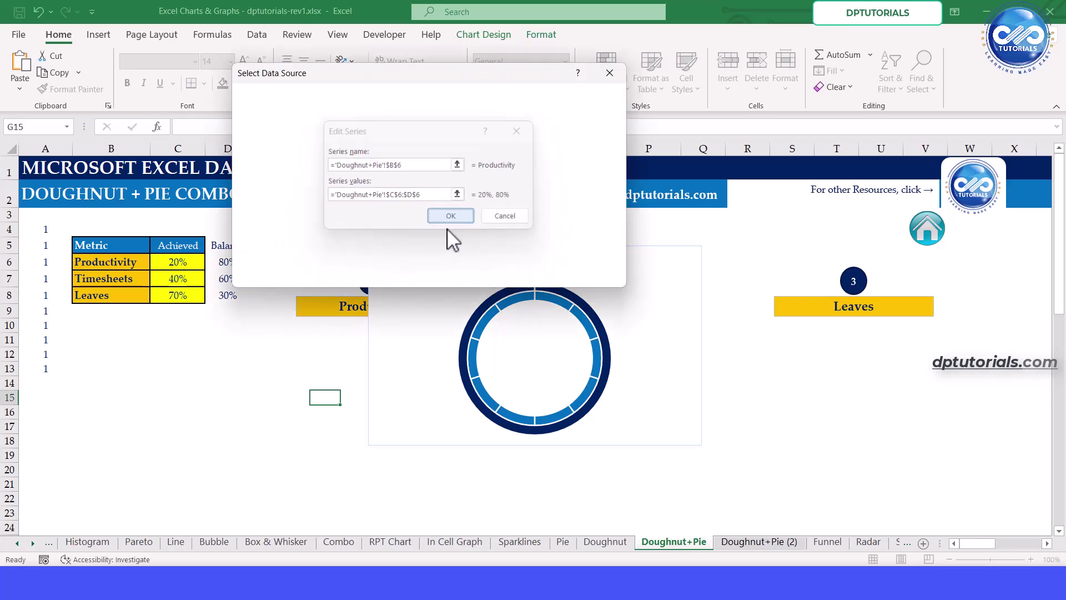
click(538, 274)
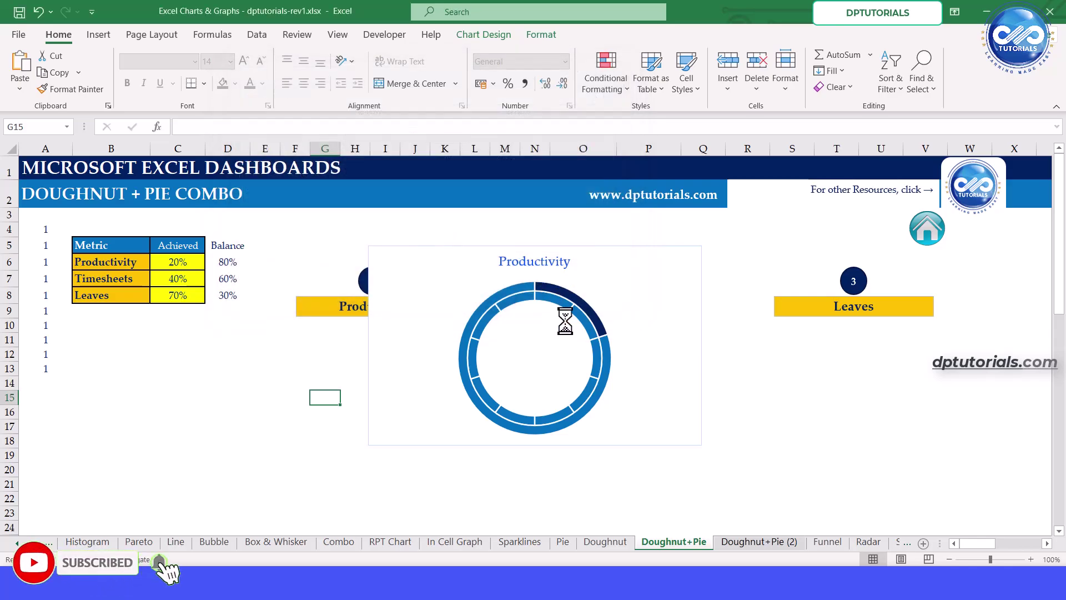
Put the Productivity series on the secondary axis, keeping both series as doughnuts
right_click(576, 298)
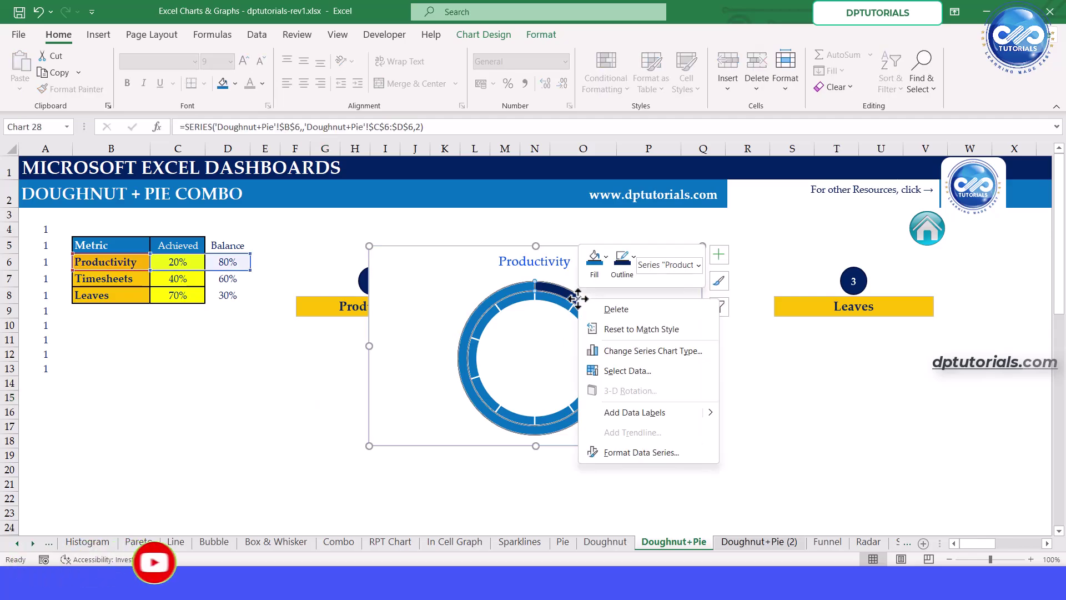
click(638, 358)
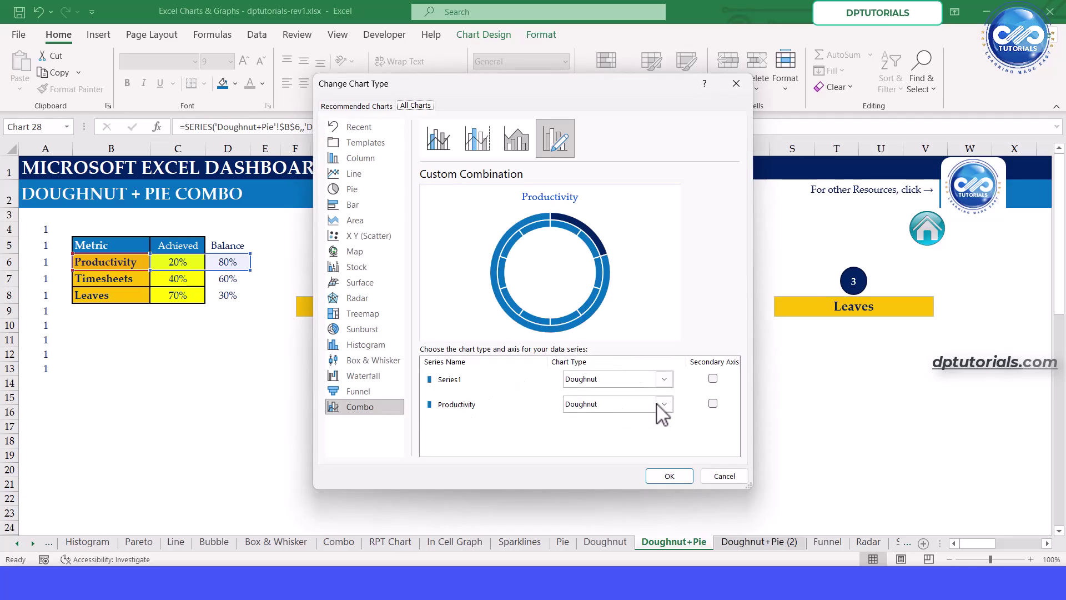
click(712, 403)
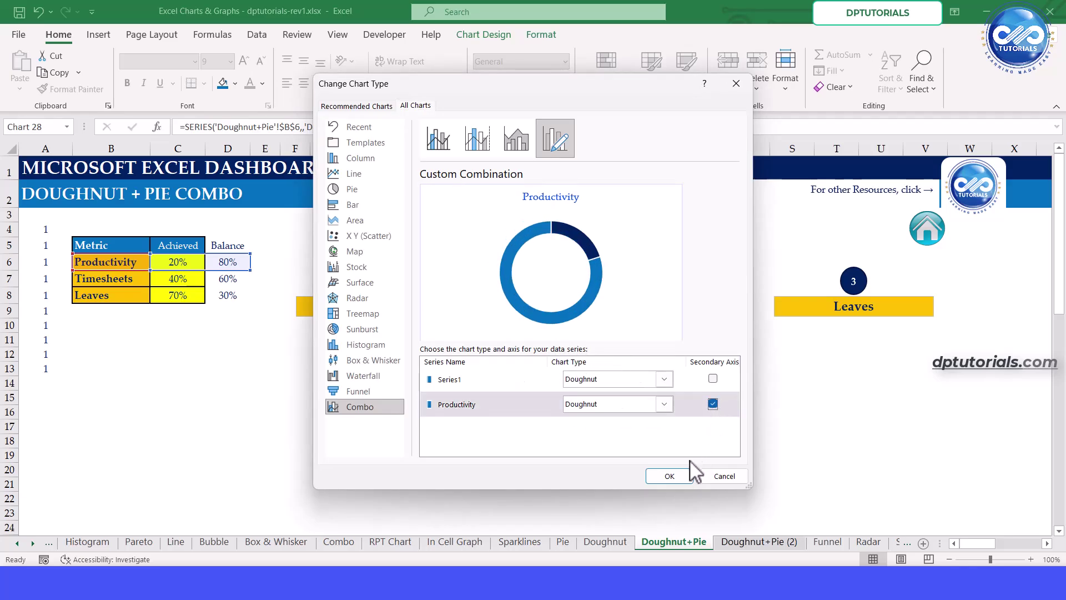
click(669, 476)
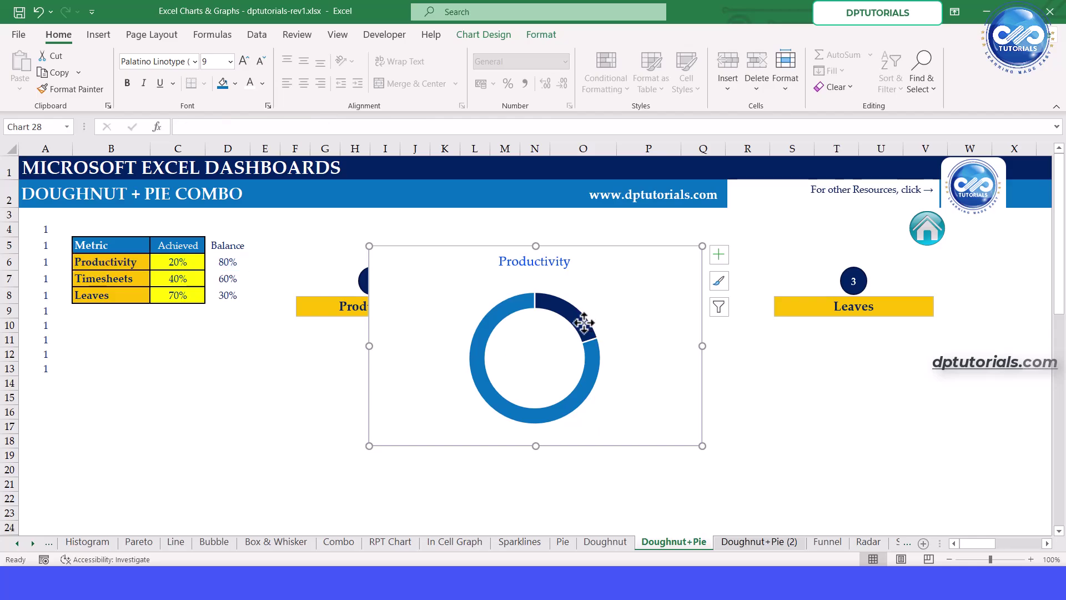
Set the Achieved slice of the Productivity series to no fill so the blue segmented ring shows through
click(582, 325)
right_click(582, 326)
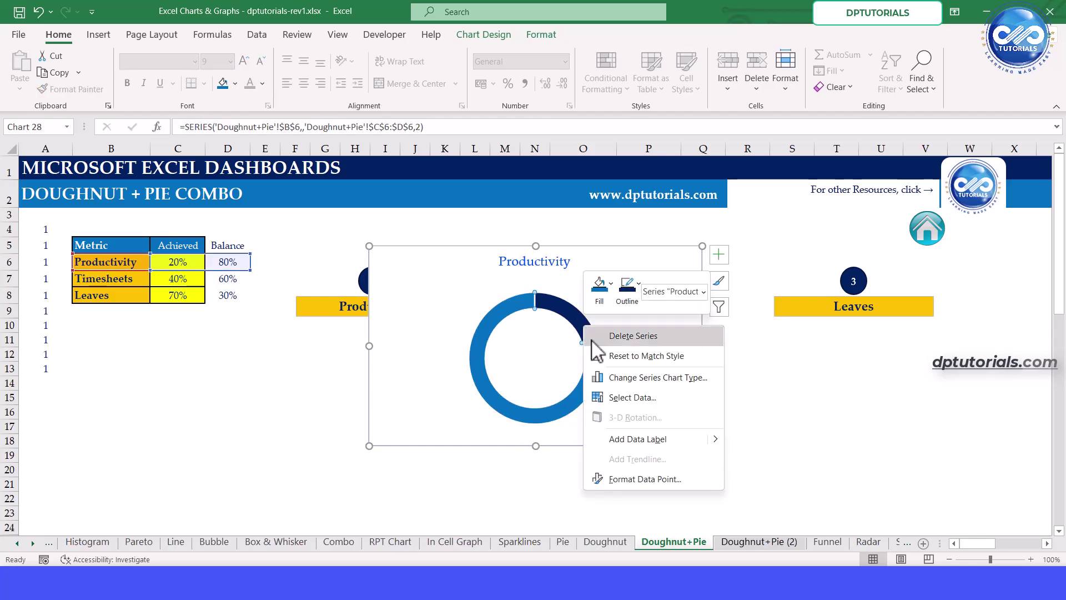
click(627, 472)
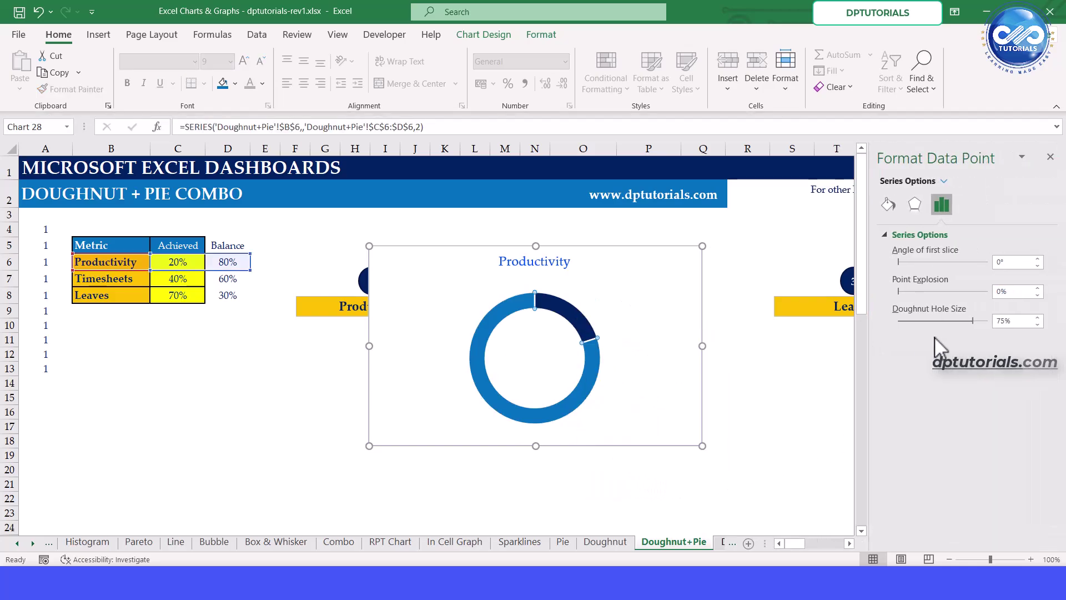
click(887, 204)
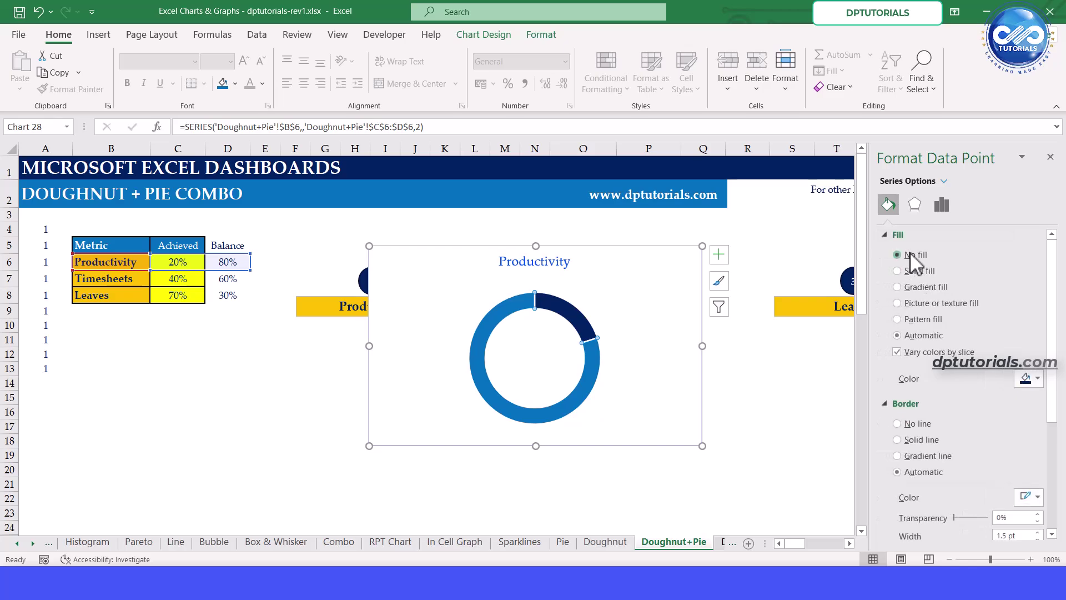
click(910, 255)
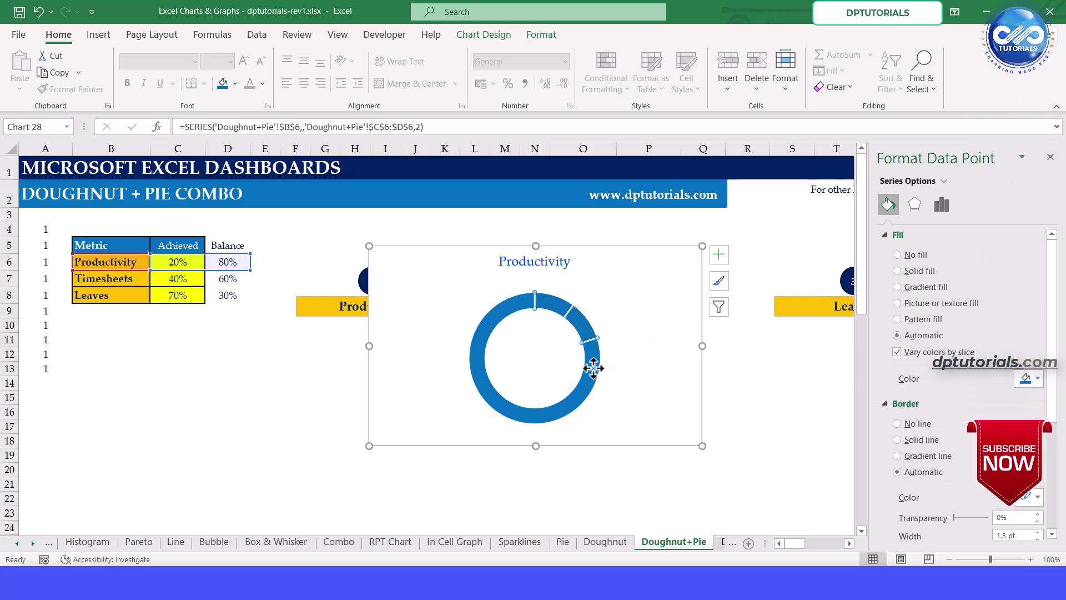
Give the Balance slice of the Productivity series a solid white fill with 30% transparency, and close the formatting options
click(909, 271)
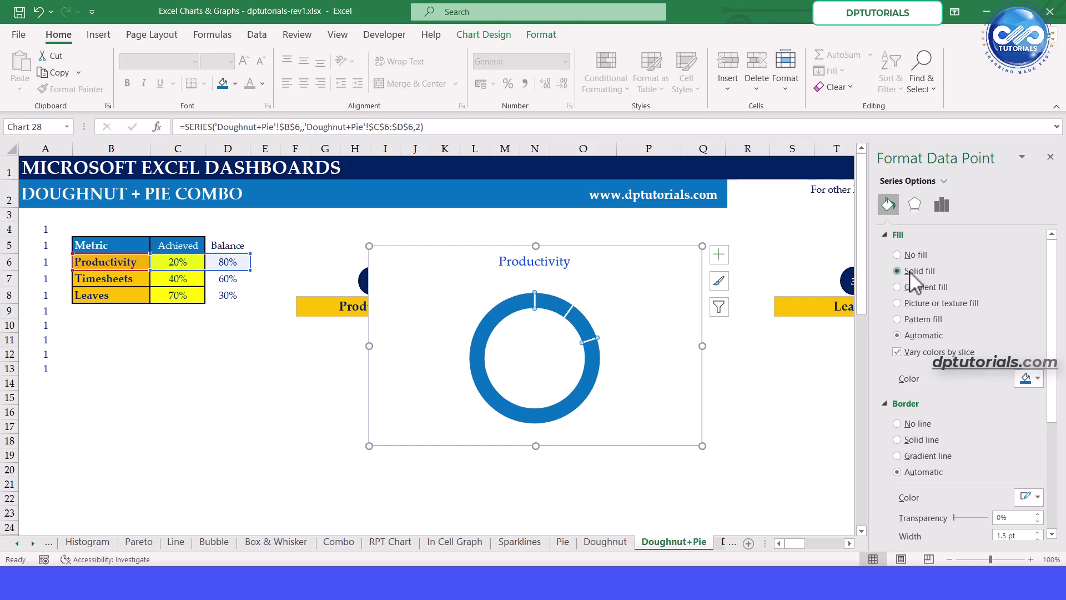
click(1026, 379)
click(957, 209)
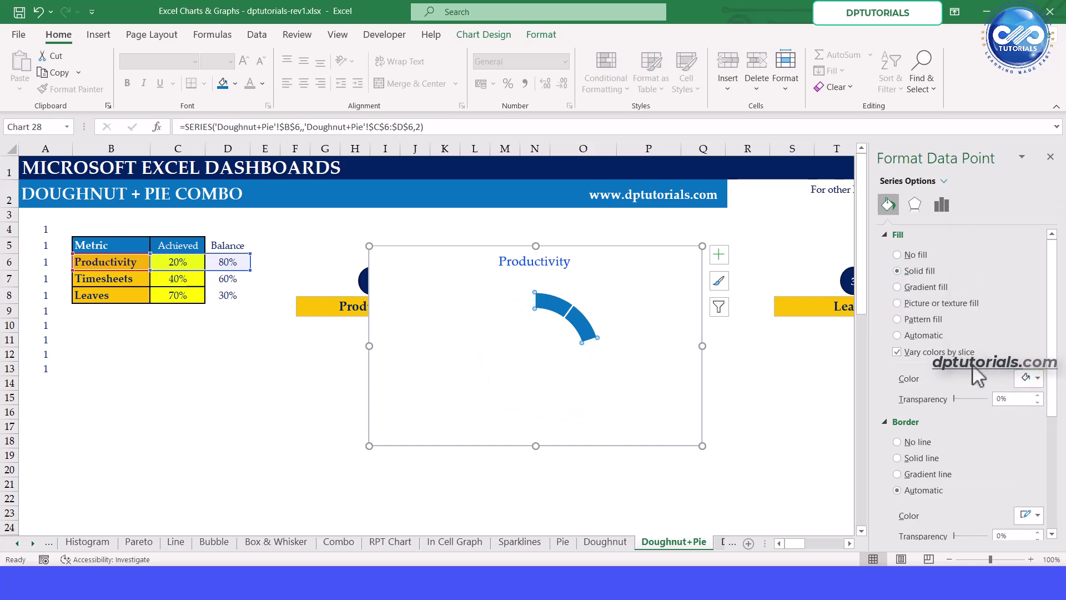
text(30)
key(Return)
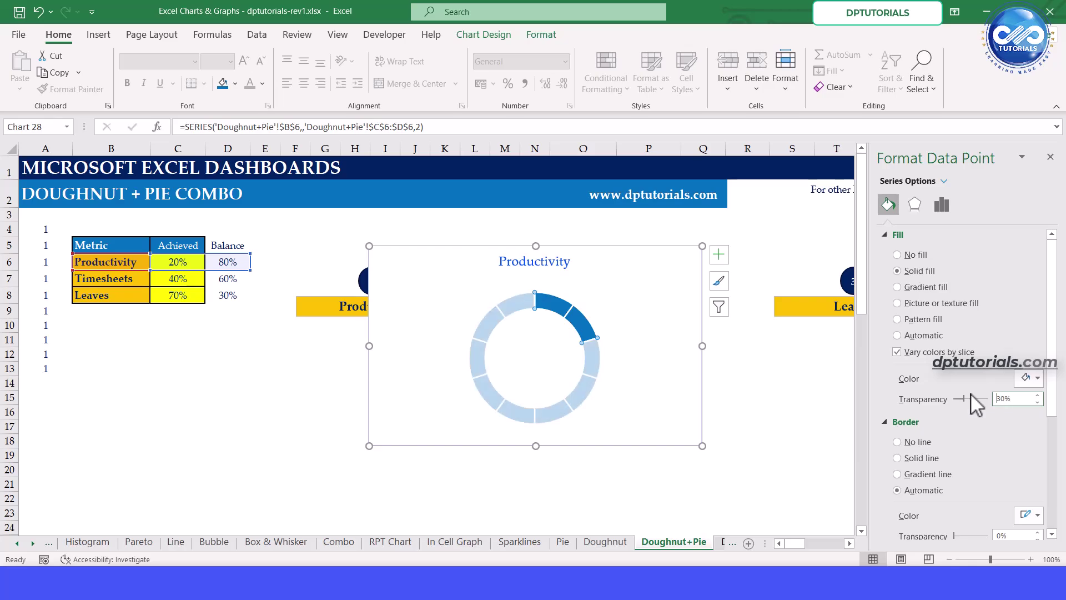
click(1050, 158)
click(265, 368)
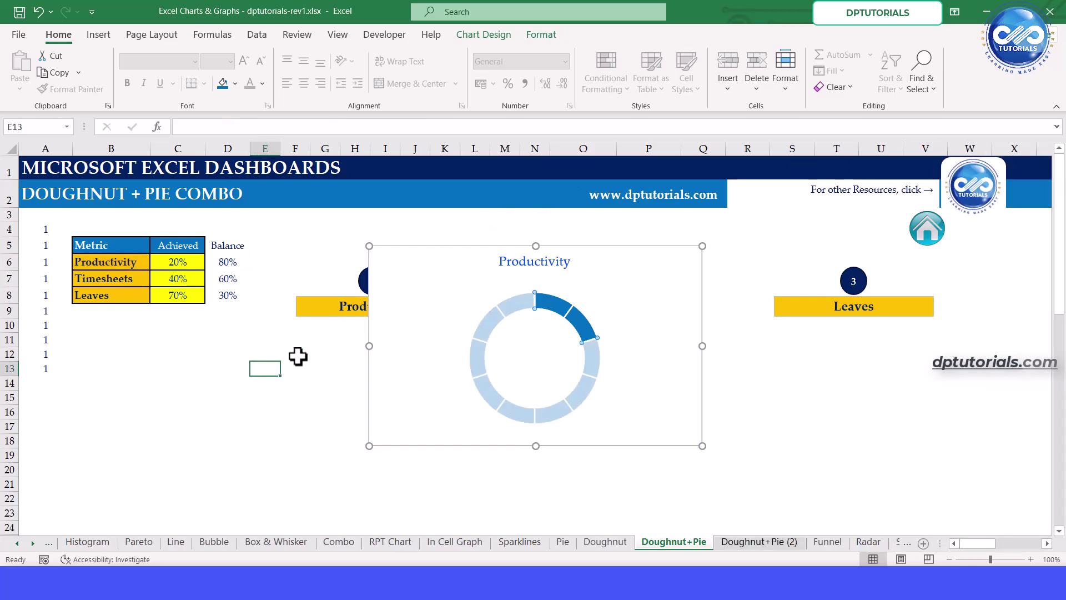
Draw a circle about 2.24 cm wide in the centre of the Productivity doughnut and fill it with standard green
click(98, 35)
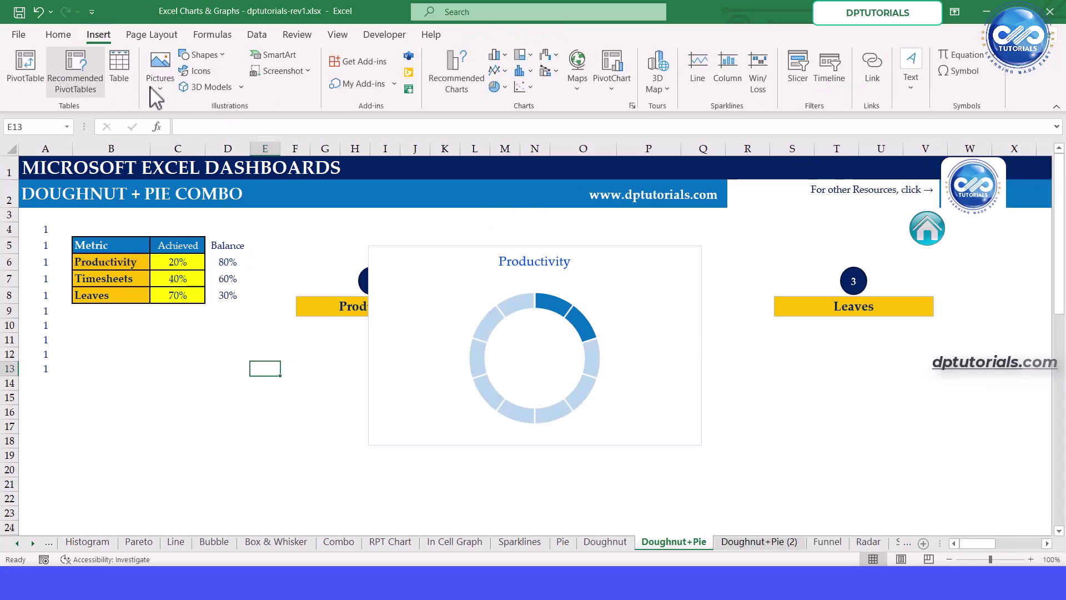
click(233, 89)
mouse_move(511, 332)
mouse_down()
mouse_move(571, 393)
mouse_move(537, 359)
mouse_up()
click(499, 55)
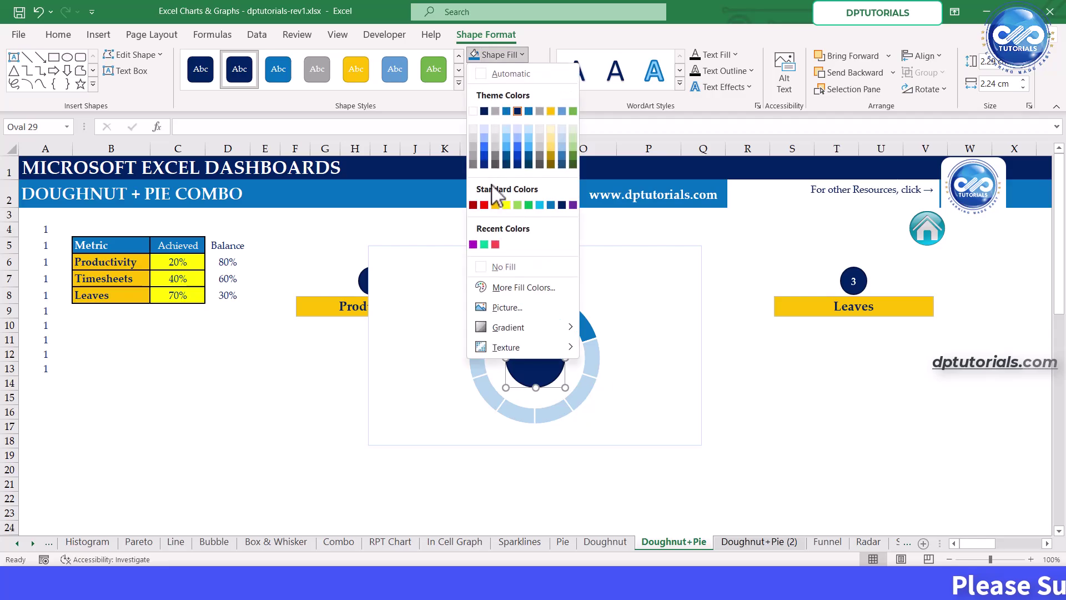
click(528, 205)
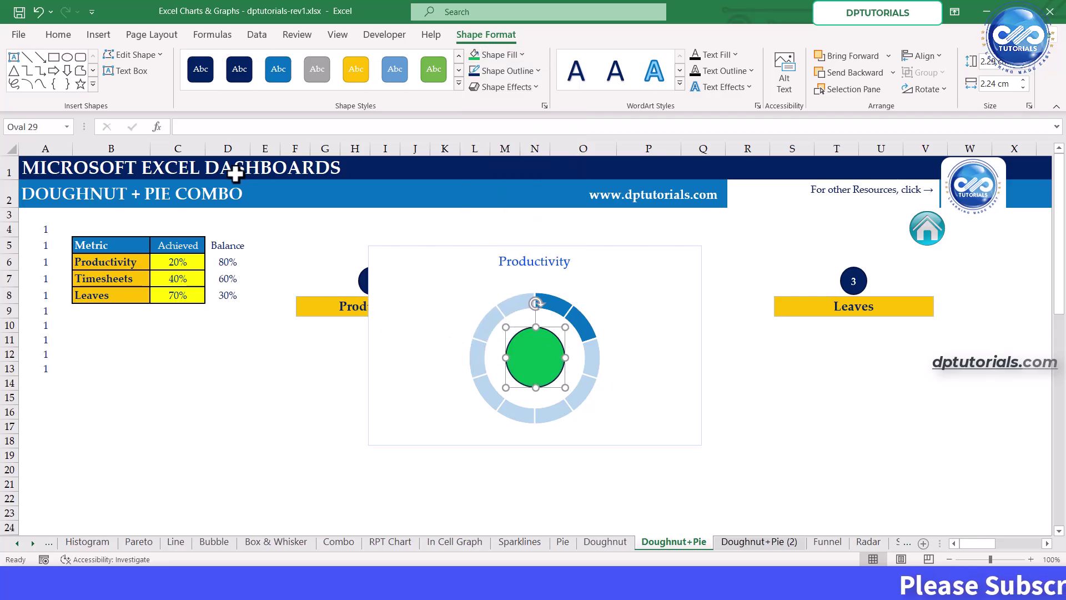
Link the green circle's text to the achieved Productivity percentage with the formula =$C$6
click(206, 125)
text(=)
click(195, 263)
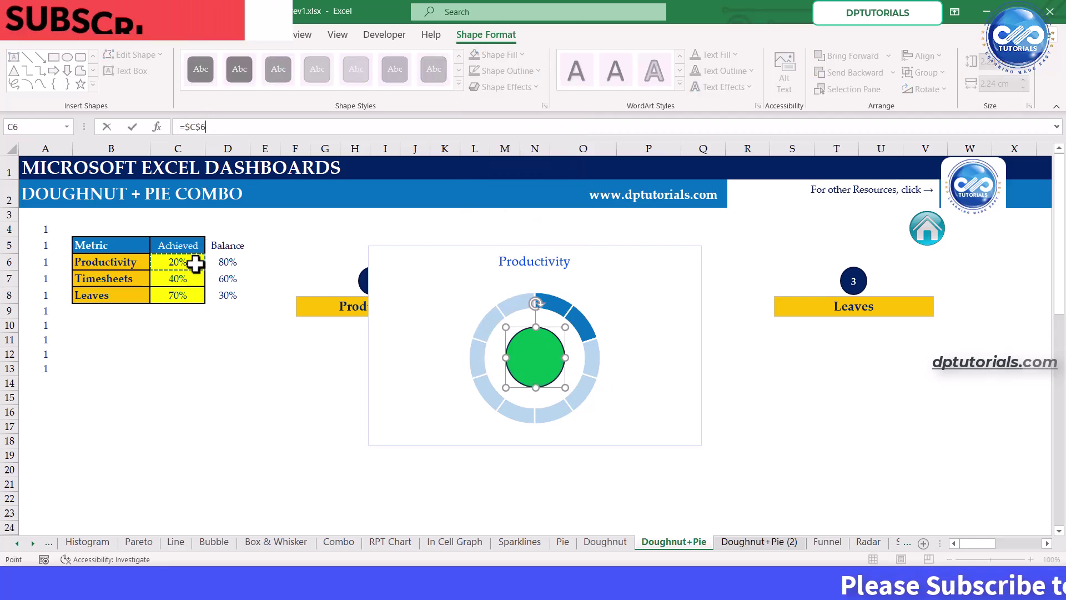
key(Return)
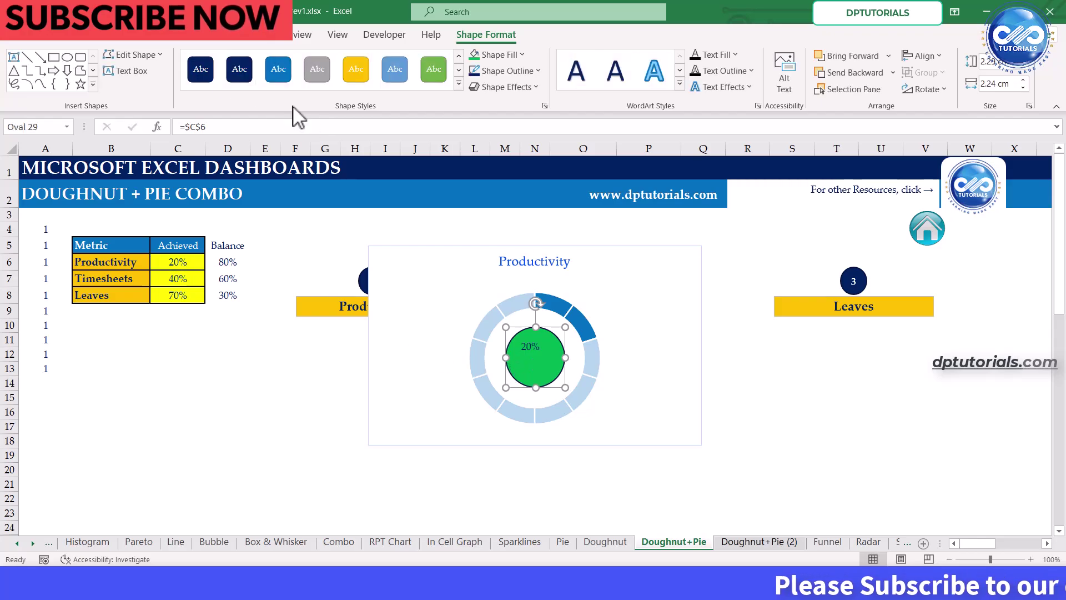
Make the circle's percentage text bold, centre it horizontally and vertically, and enlarge it
click(59, 37)
click(127, 84)
click(303, 83)
click(303, 61)
click(245, 61)
click(245, 61)
click(244, 61)
click(261, 61)
Adjust the green circle's text box options and enlarge its percentage text to size 20
right_click(527, 368)
click(597, 376)
click(942, 205)
click(909, 269)
click(1037, 383)
click(1050, 157)
click(244, 61)
click(244, 61)
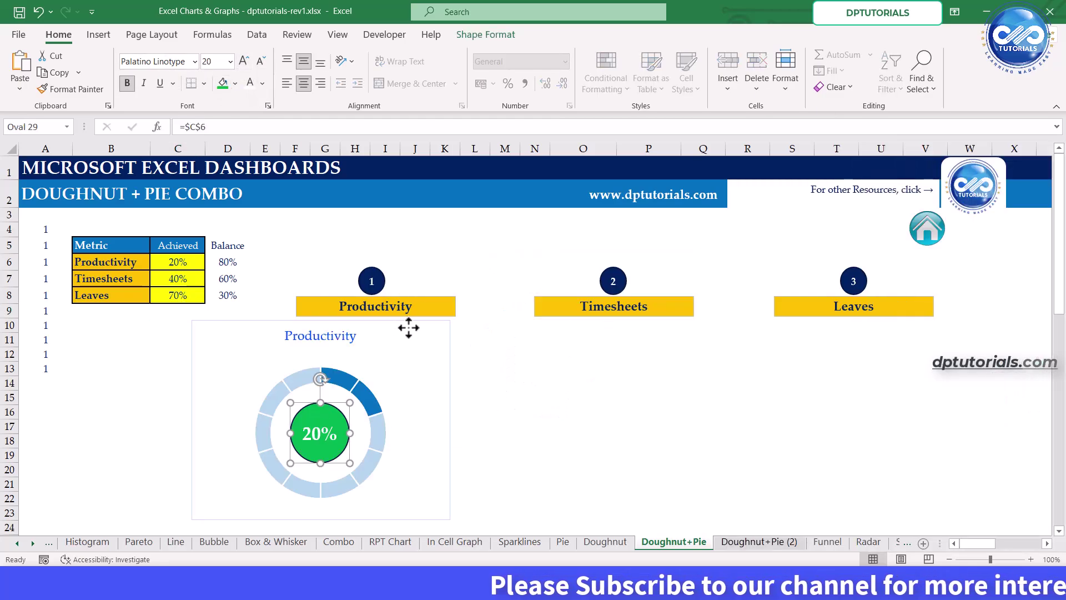
Select the chart together with its green circle, centre them under the Productivity label and group them
ctrl+click(404, 329)
drag(403, 331, 453, 333)
right_click(447, 333)
click(597, 164)
key(Escape)
Insert a doughnut chart from the values in A4:A13 and place it under the Timesheets label
drag(45, 228, 52, 364)
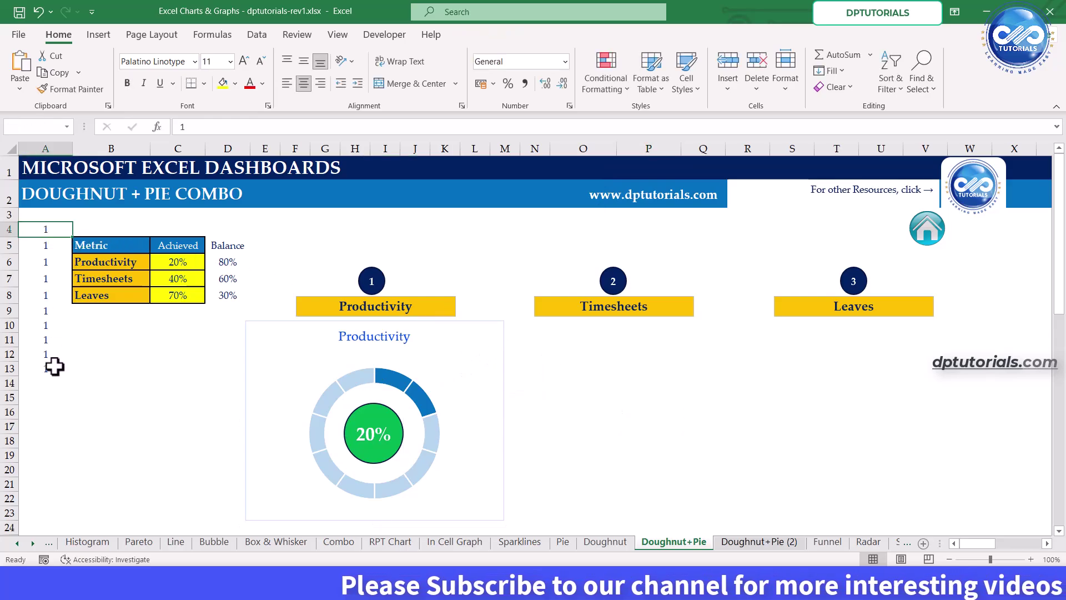
click(98, 34)
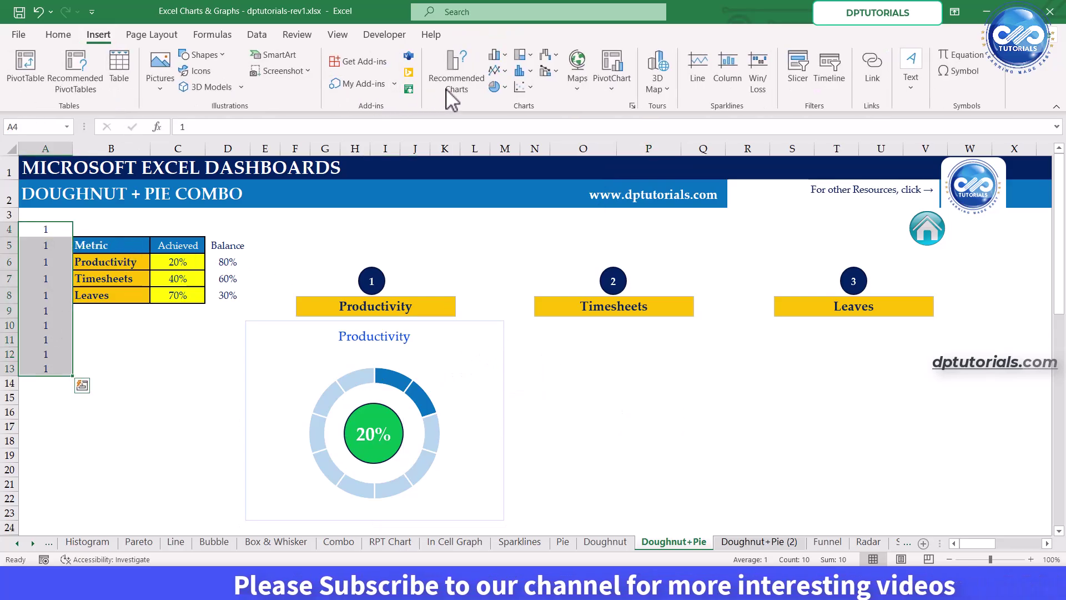
click(495, 87)
click(507, 268)
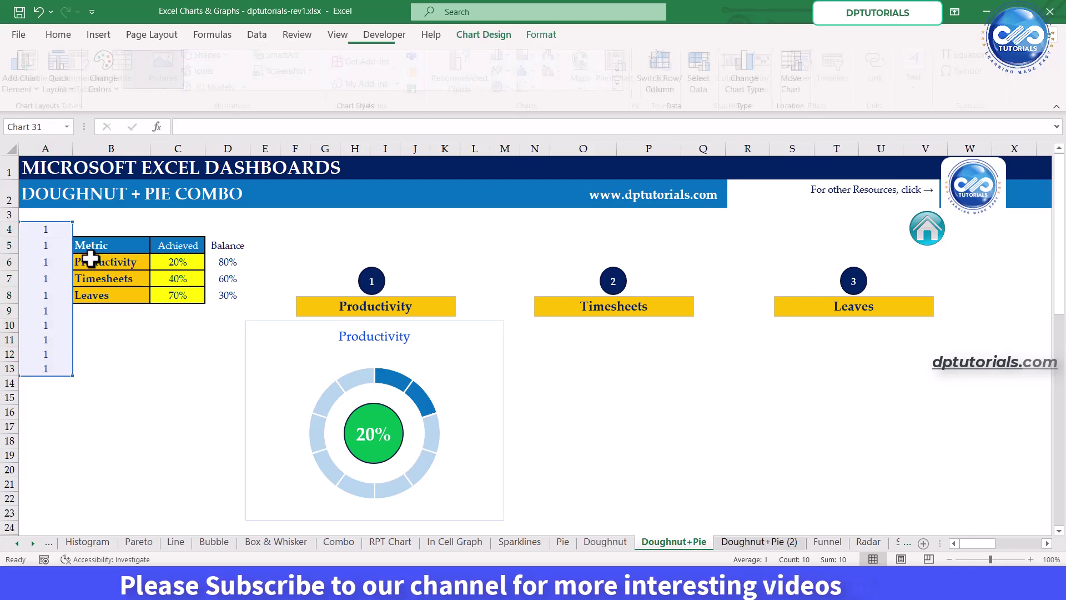
drag(399, 306, 590, 310)
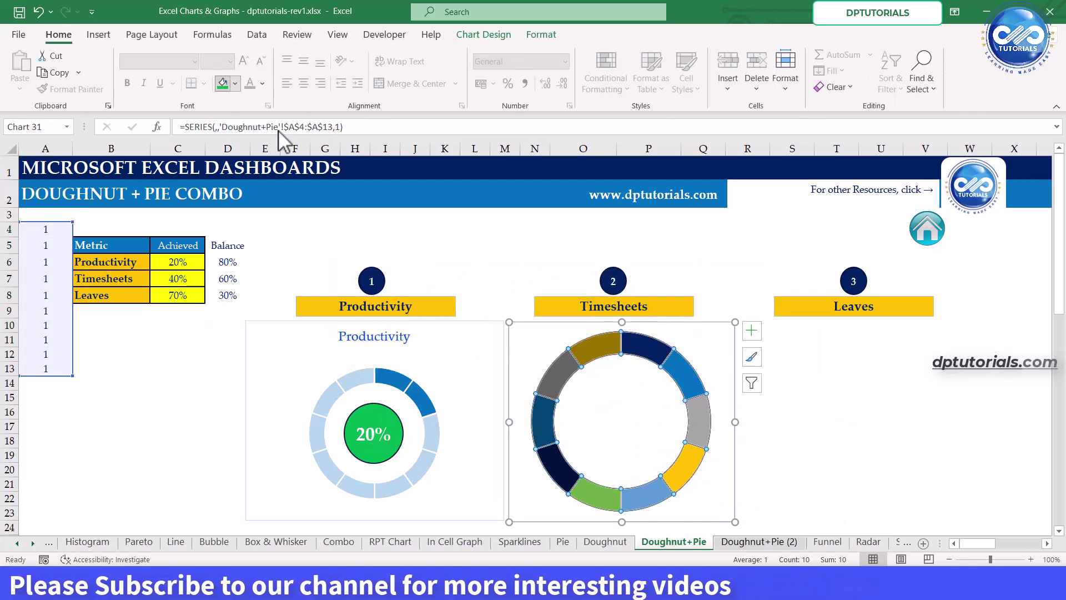
Fill all segments of the Timesheets doughnut ring with blue
click(652, 356)
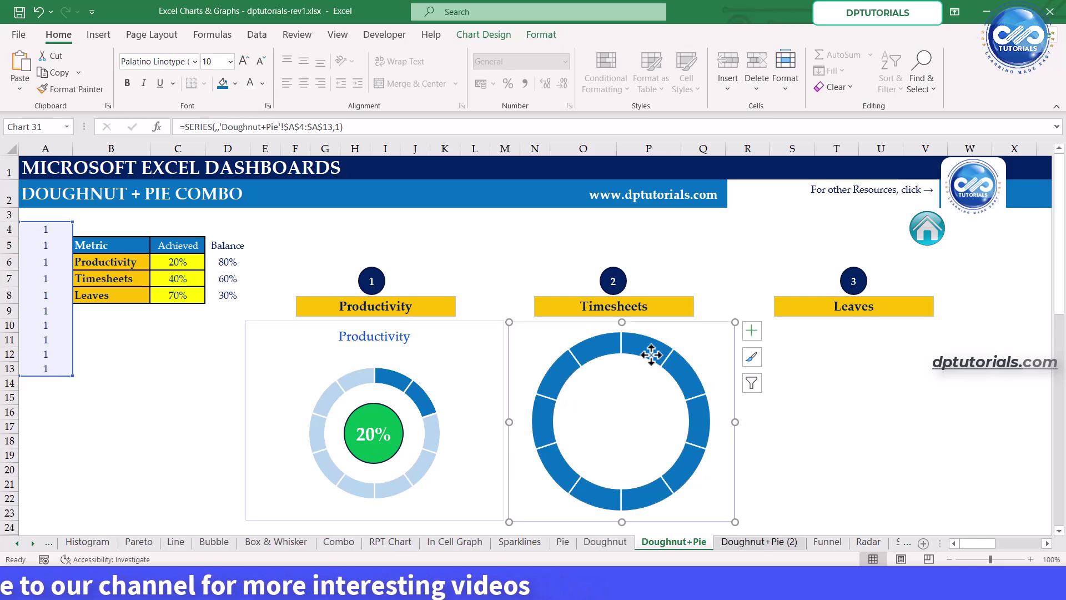
key(Escape)
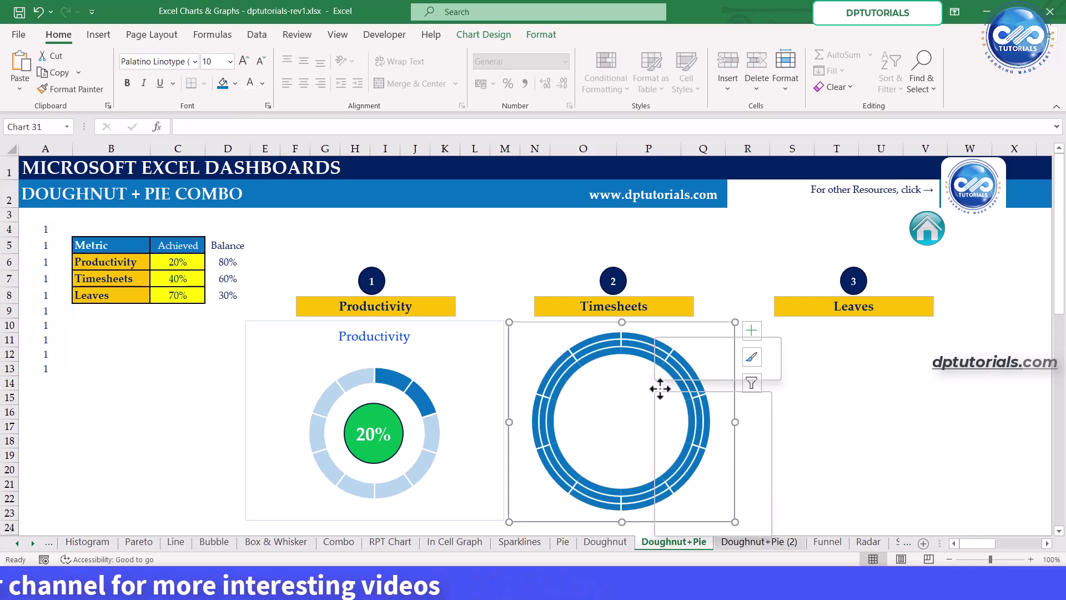
right_click(656, 389)
key(Escape)
Set the Timesheets chart's doughnut hole size to 45%
right_click(638, 356)
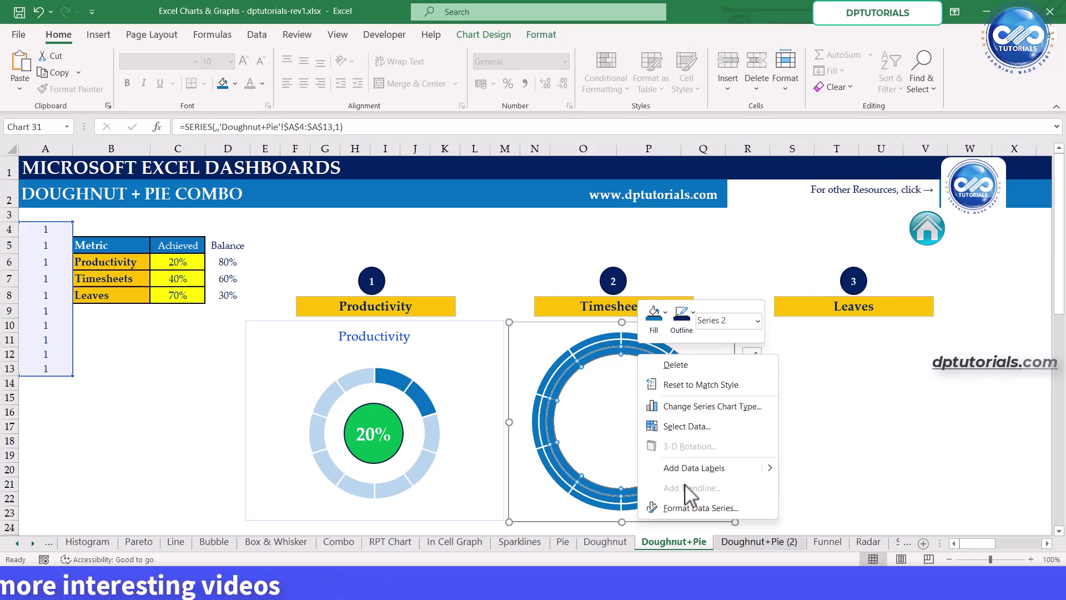
click(691, 506)
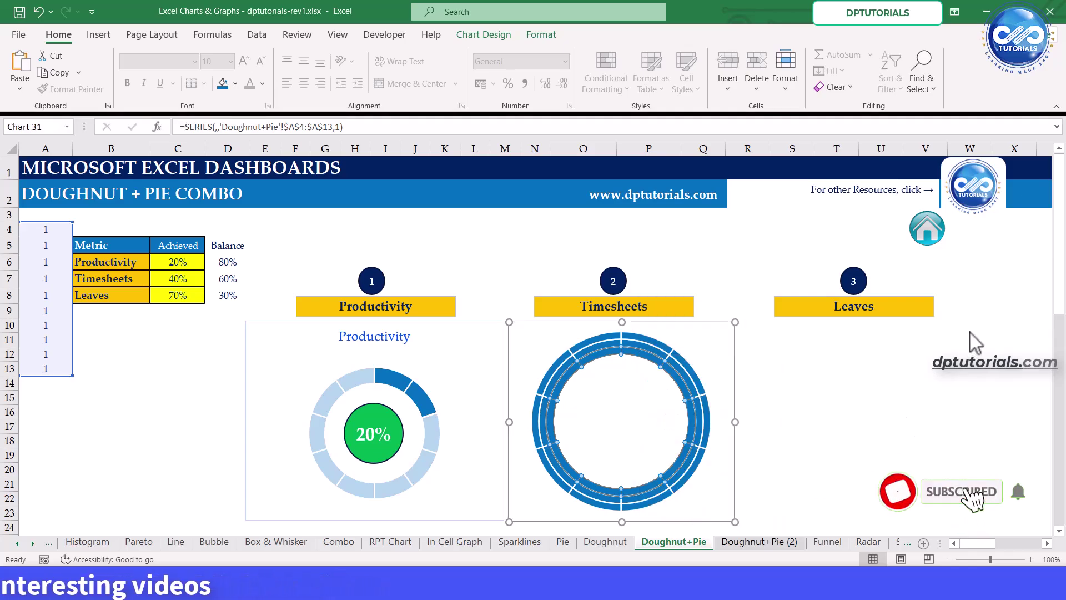
click(1005, 320)
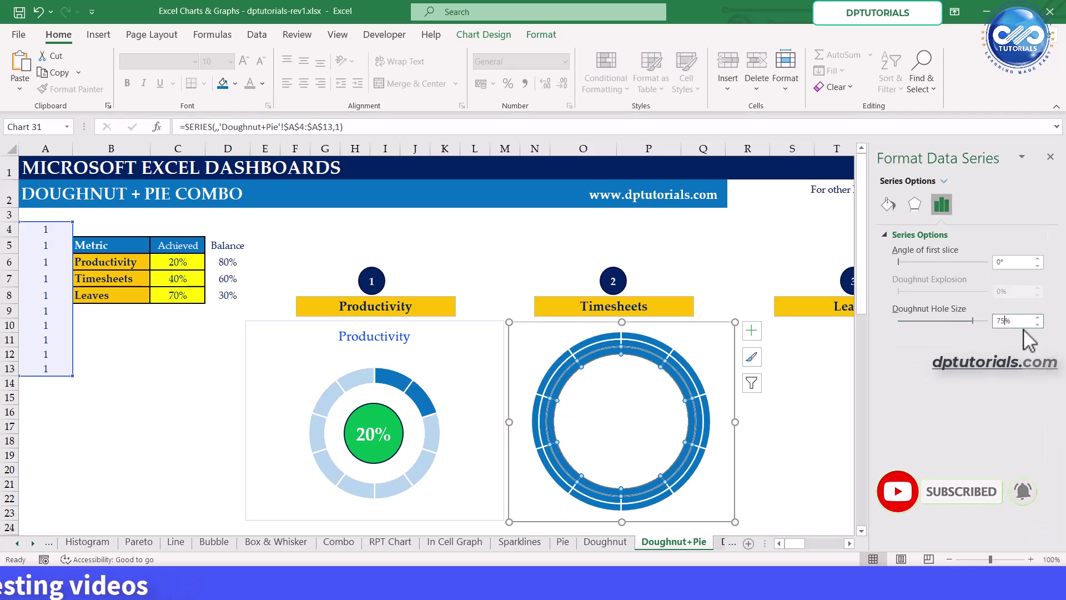
text(45)
key(Return)
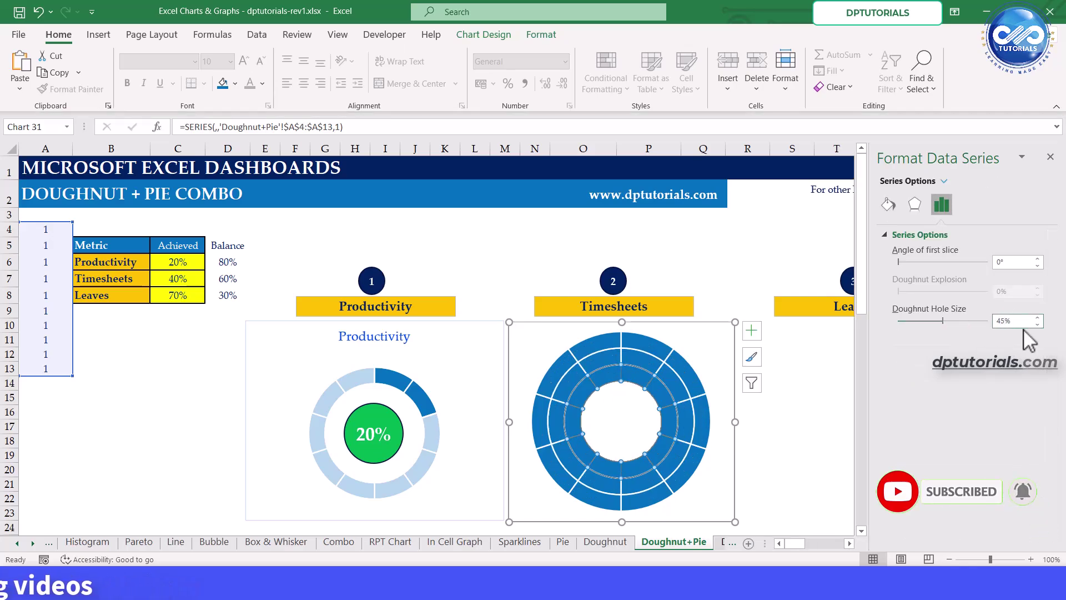
click(1049, 157)
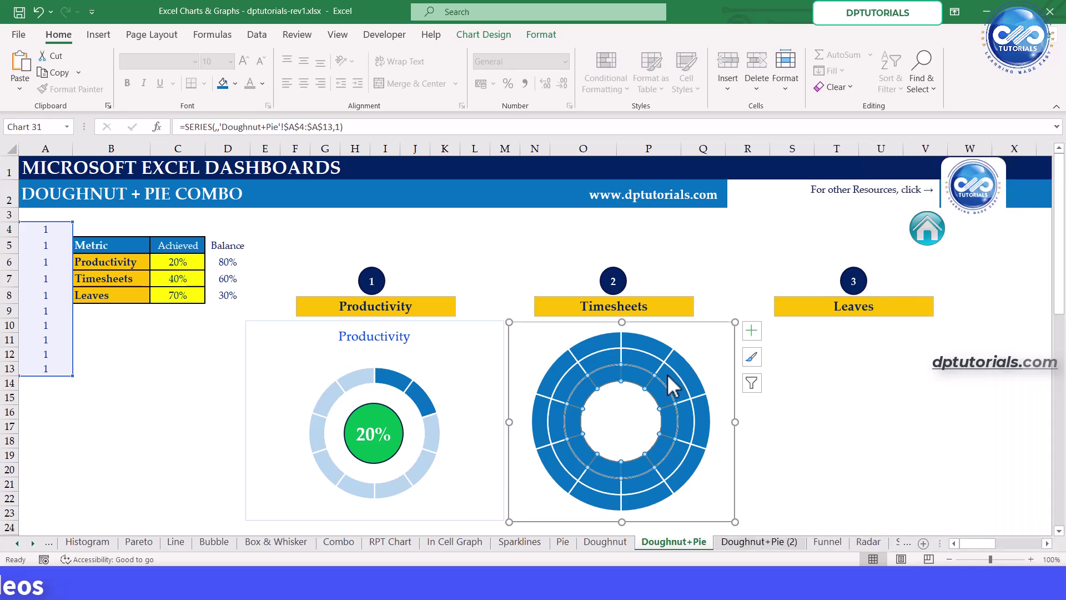
Add a series to the Timesheets doughnut chart, named from B7 with values from C7:D7
right_click(624, 414)
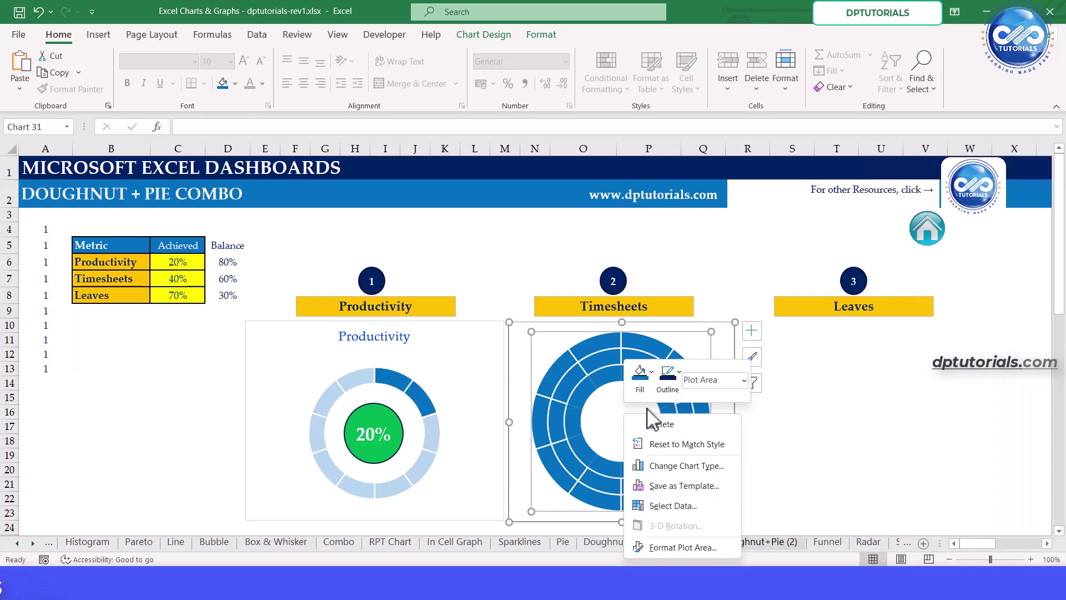
click(662, 504)
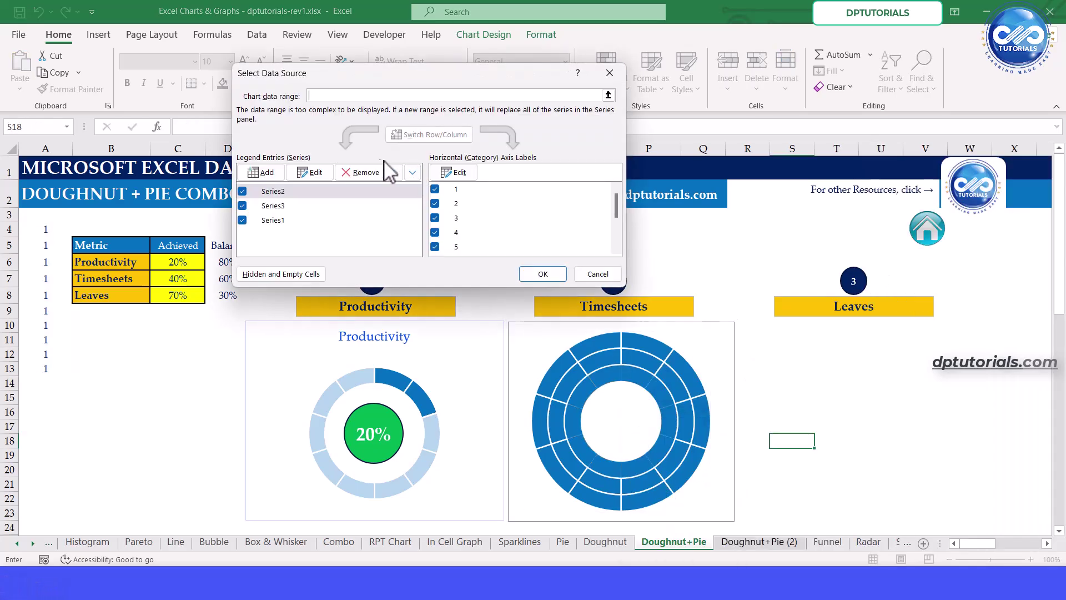
click(289, 176)
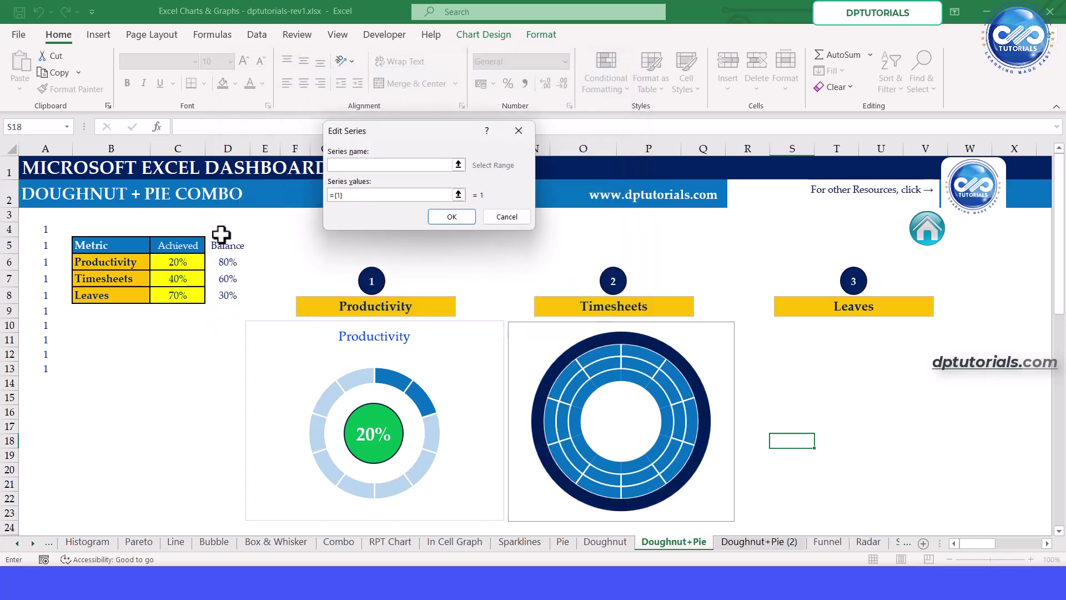
click(135, 273)
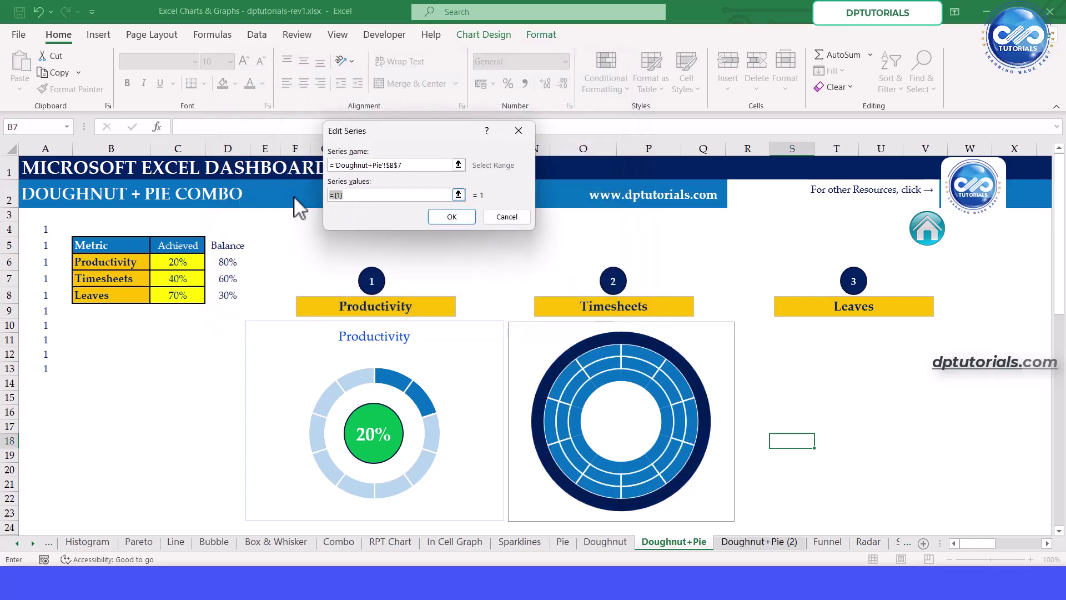
click(195, 280)
drag(230, 282, 230, 281)
click(452, 216)
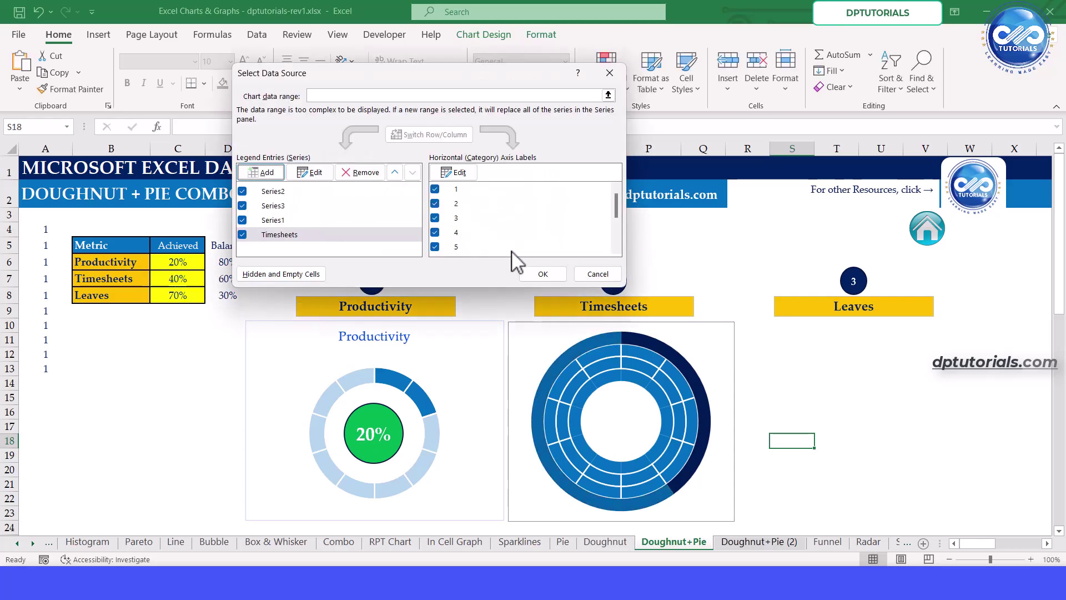
click(541, 274)
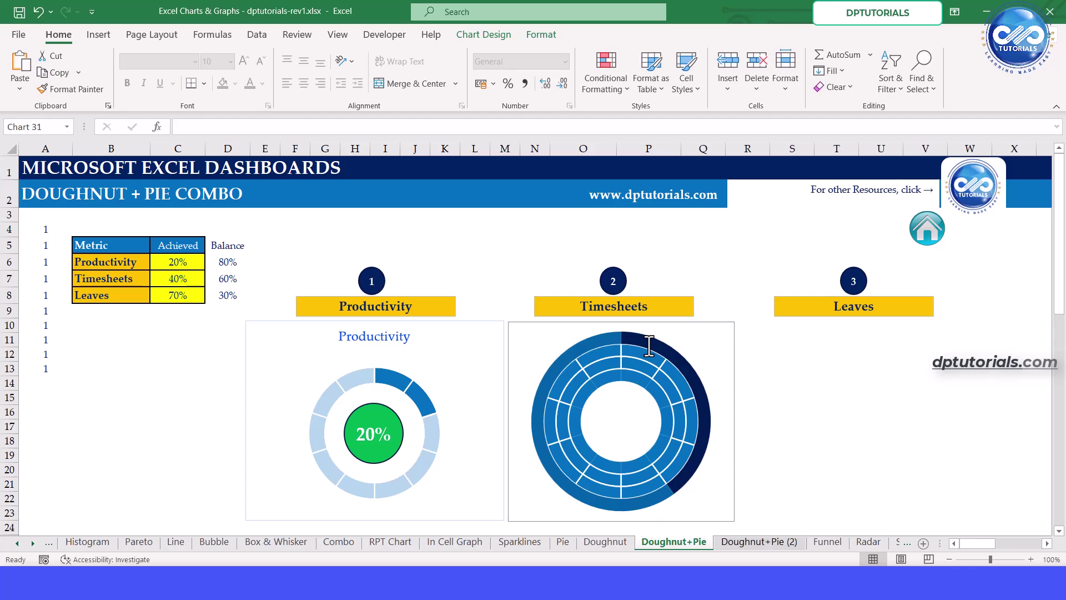
Put the Timesheets series on the secondary axis, keeping its chart type as doughnut
click(649, 346)
click(702, 448)
right_click(705, 451)
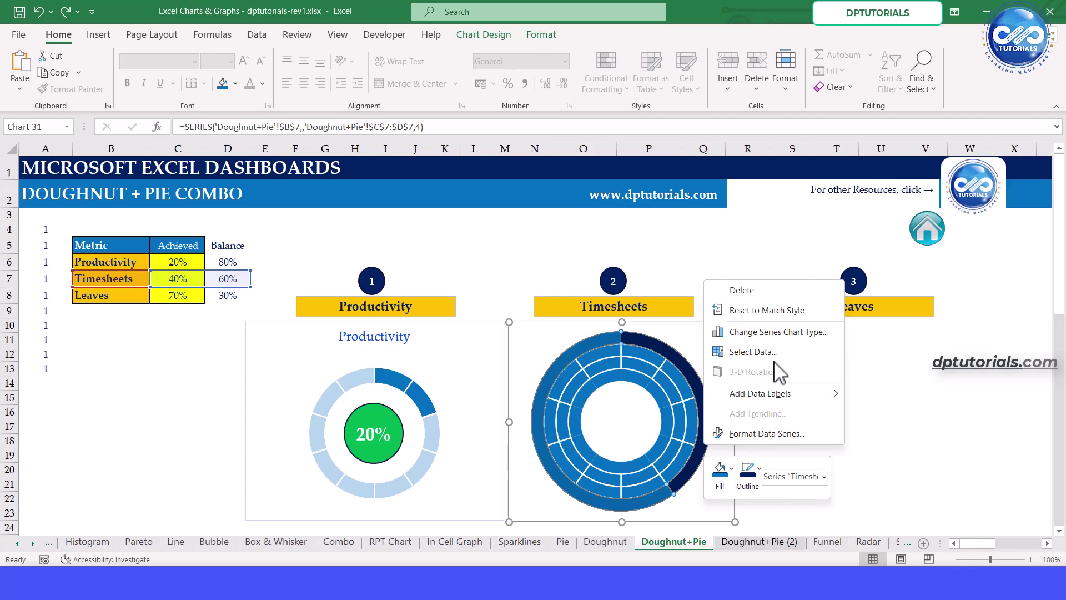
click(785, 331)
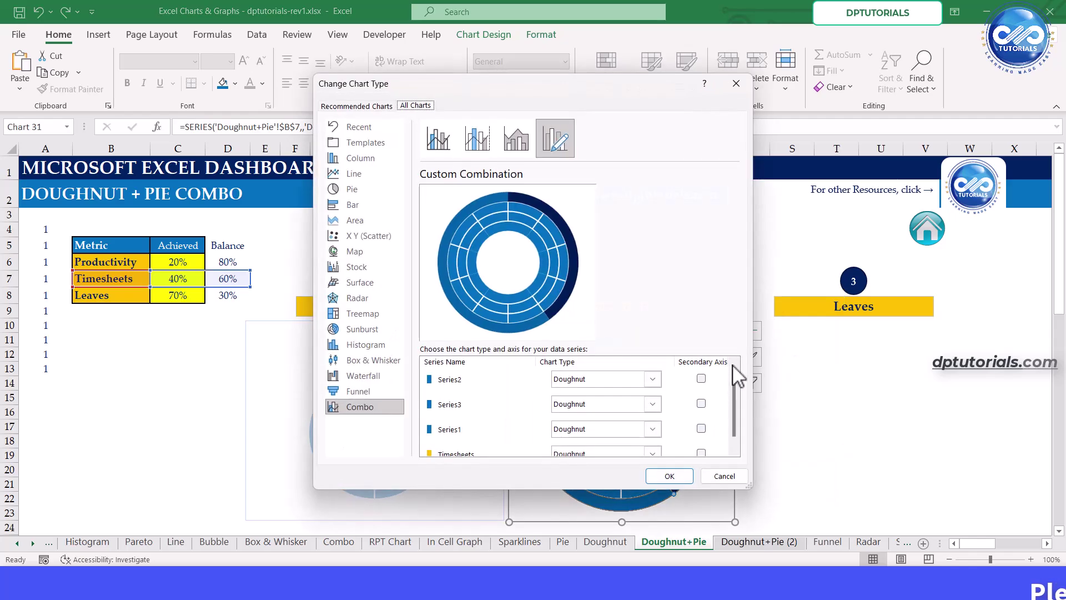
click(700, 444)
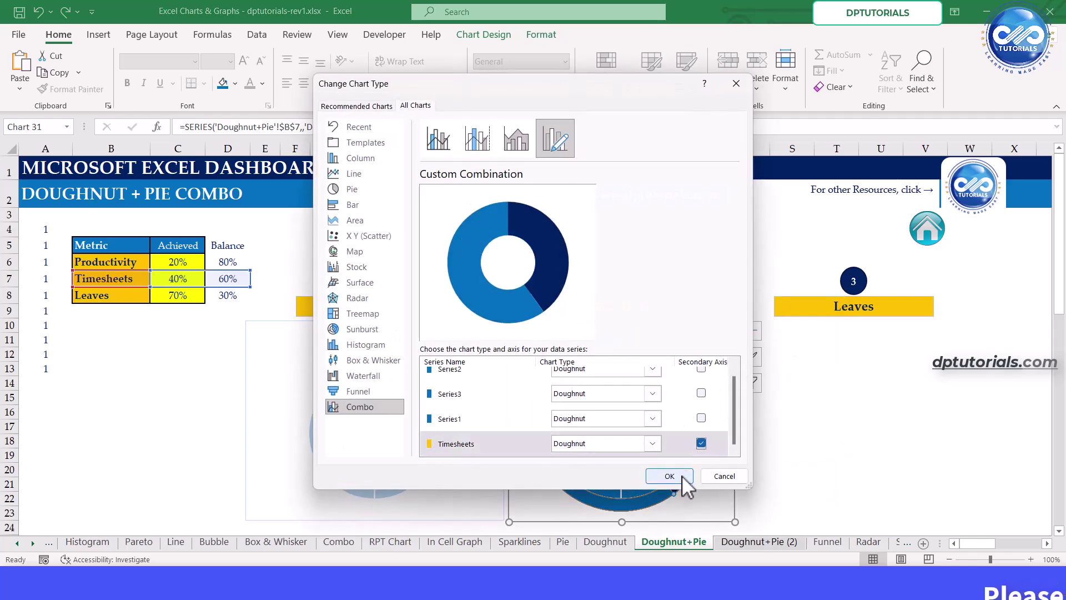
click(682, 475)
click(783, 428)
click(669, 402)
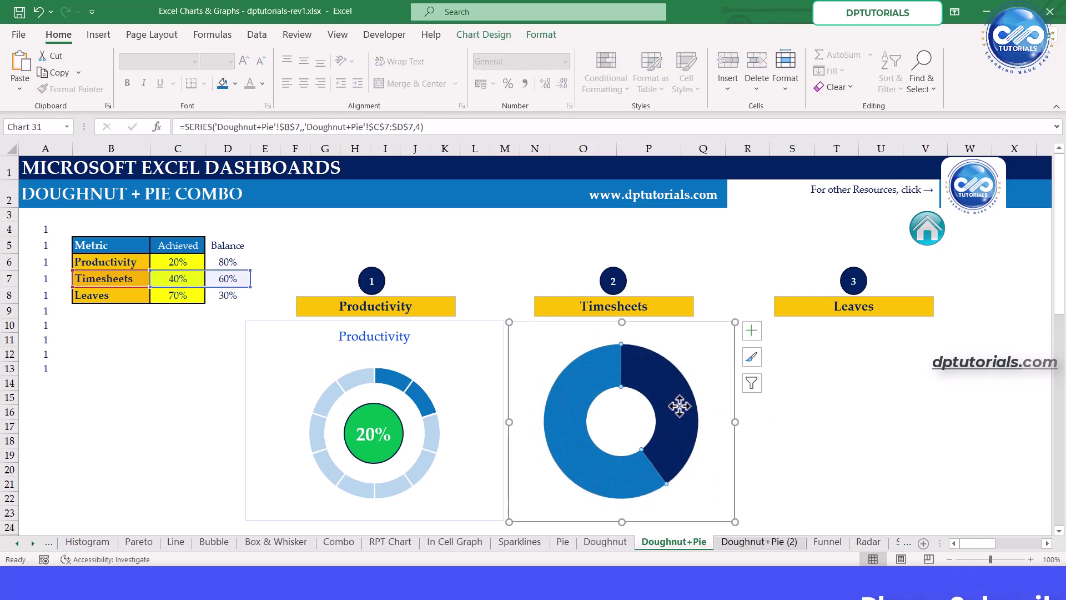
Set the achieved slice of the Timesheets chart's secondary series to no fill
right_click(679, 406)
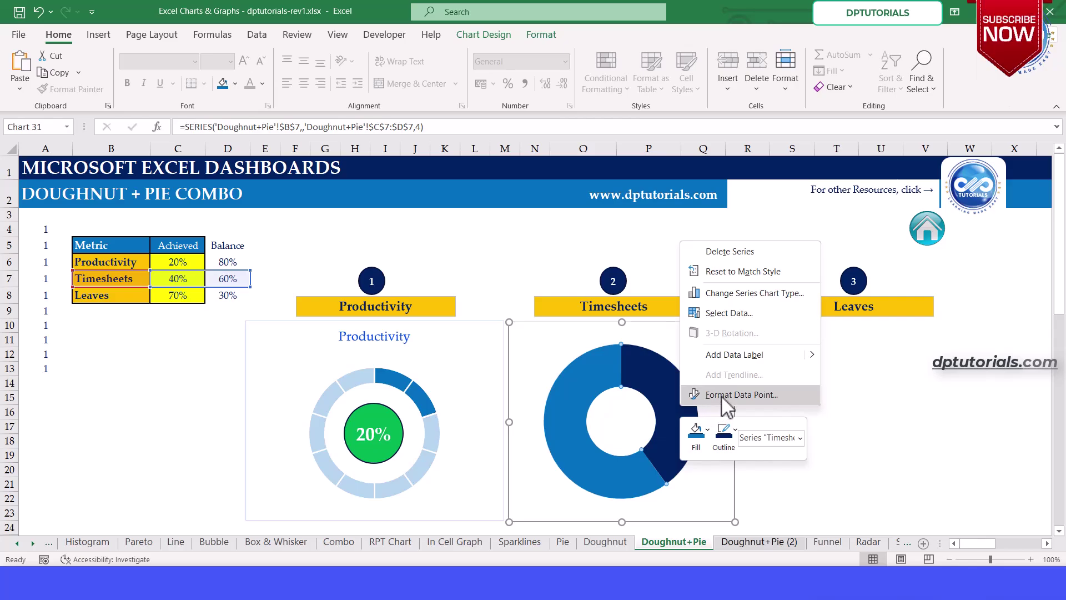
key(Escape)
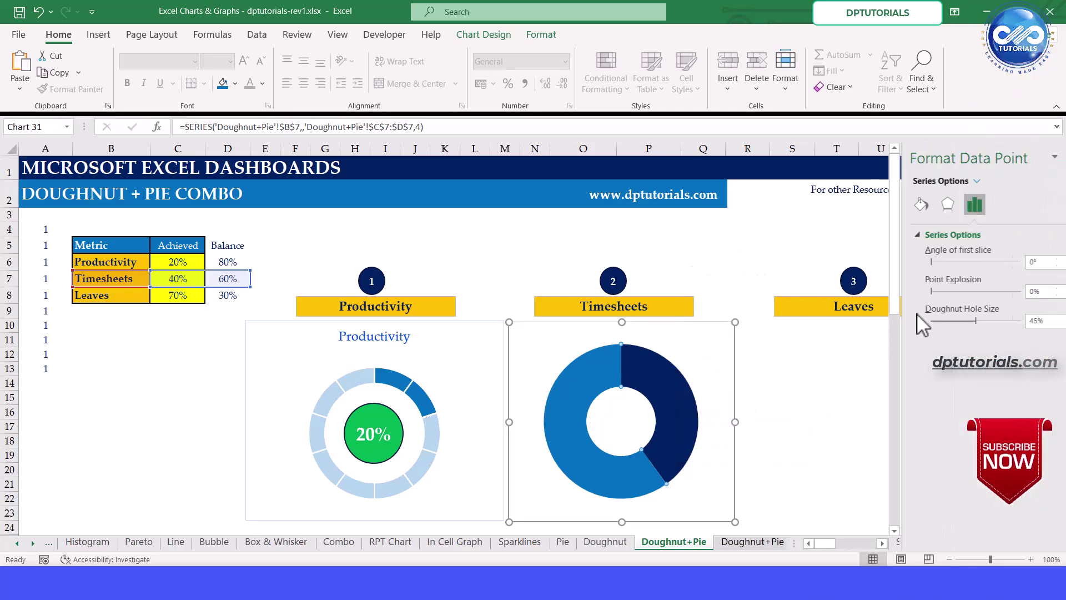
click(888, 204)
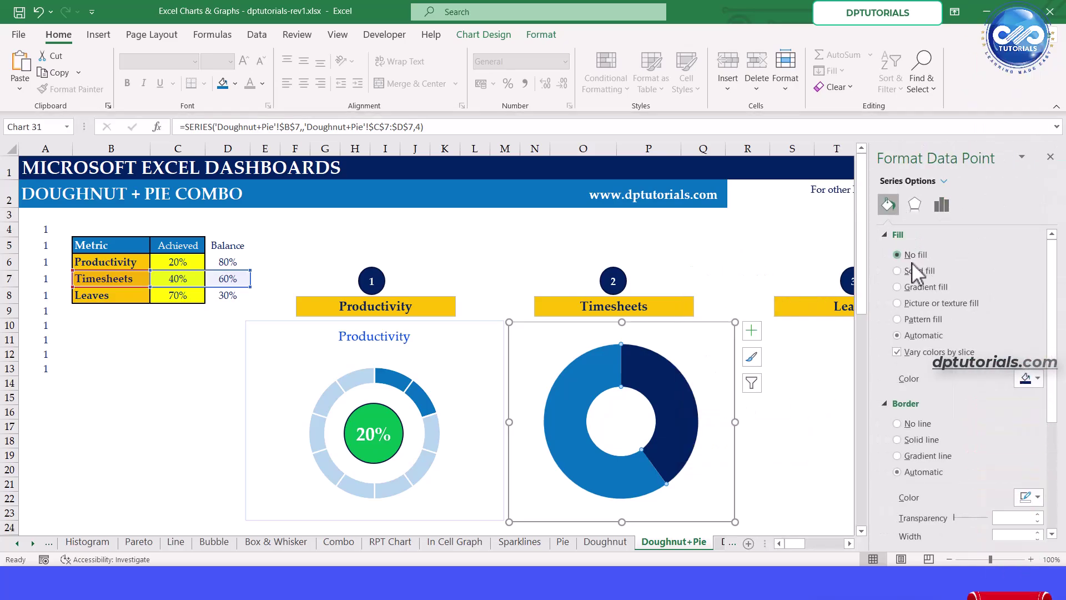
click(897, 254)
Give the balance slice of the Timesheets series a solid white fill with 30% transparency
click(621, 480)
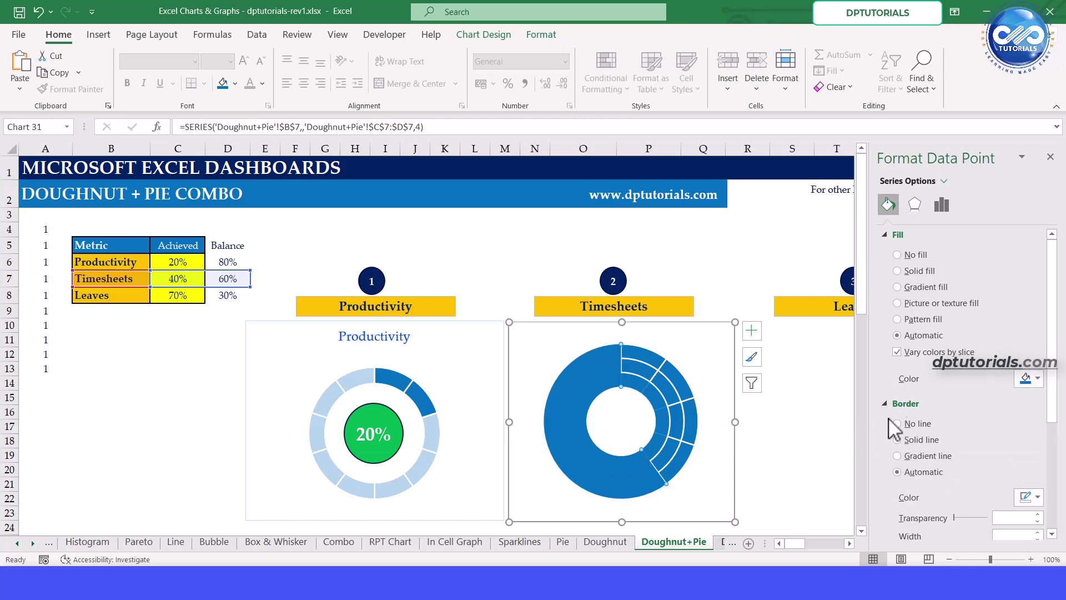
click(914, 272)
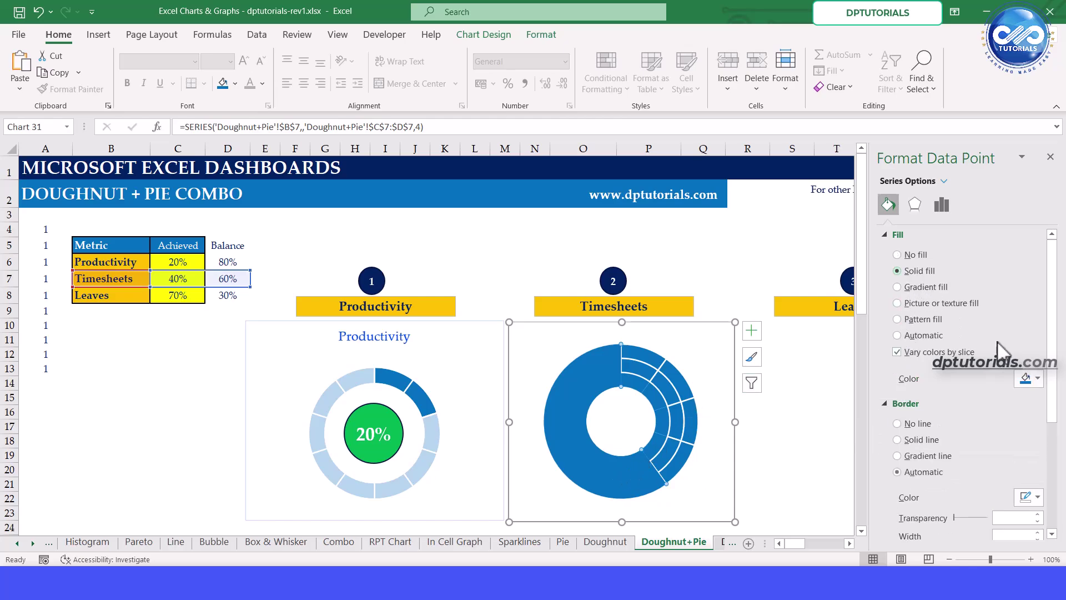
click(1029, 382)
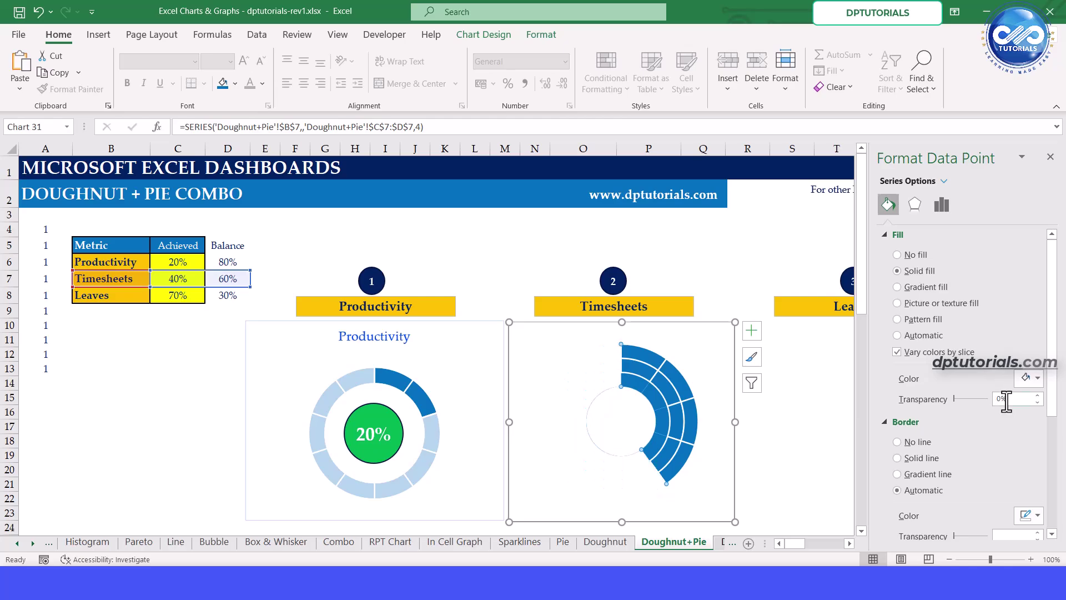
text(80)
key(Return)
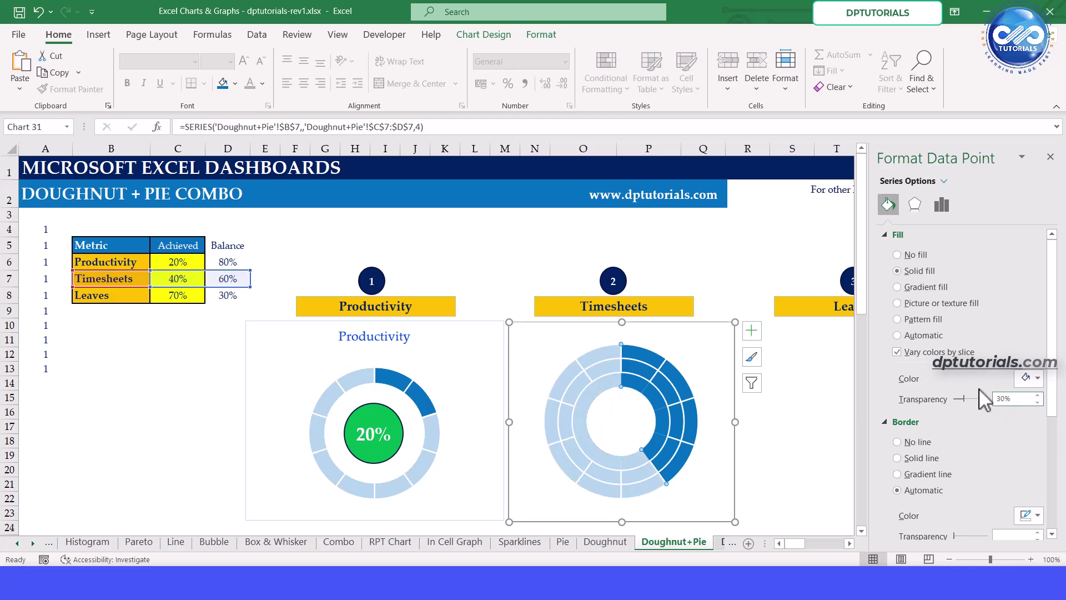
click(1050, 157)
Copy the green percentage circle from the Productivity chart and place it in the centre of the Timesheets doughnut
click(404, 439)
click(628, 424)
key(ctrl+v)
drag(561, 380, 638, 445)
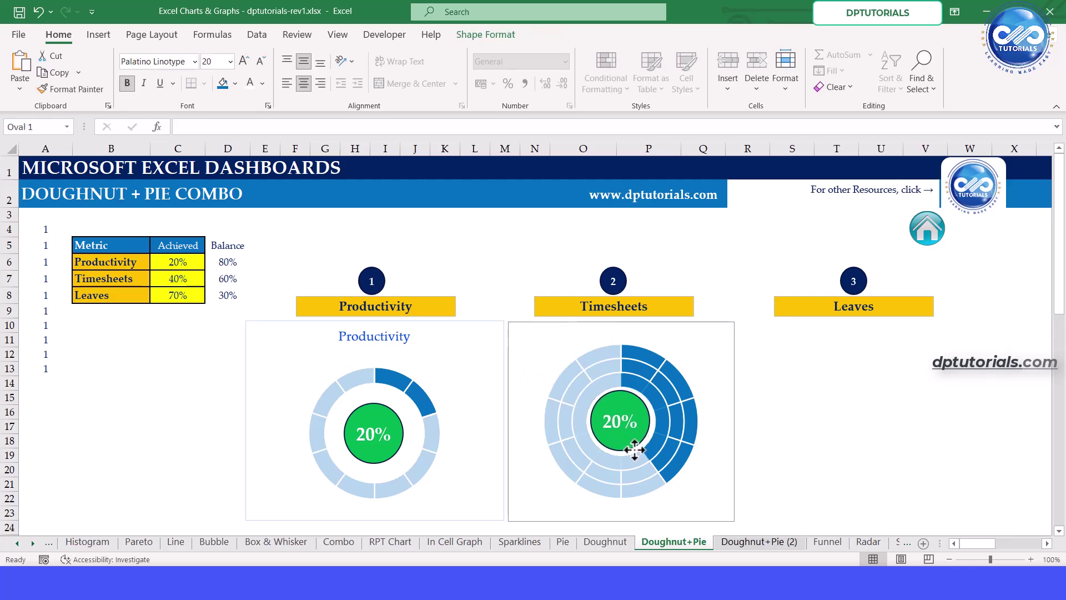
Link the Timesheets circle's text to cell C7 and format it in white at size 16
click(219, 126)
text(=)
click(178, 278)
key(Return)
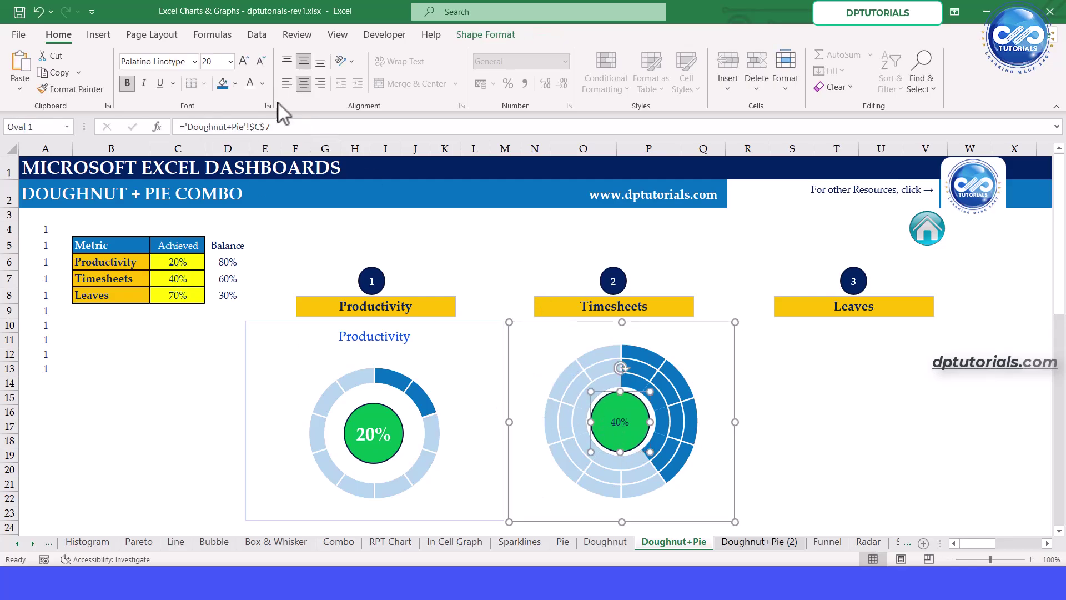
click(243, 61)
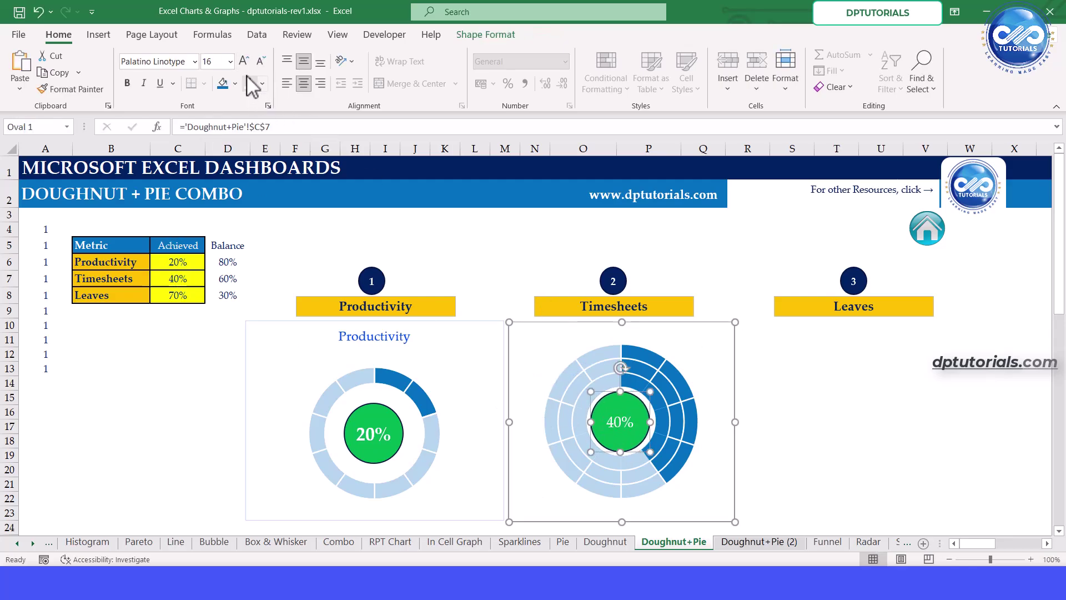
Deselect the Timesheets circle and view the three example charts on the Doughnut+Pie (2) sheet
click(781, 395)
click(750, 541)
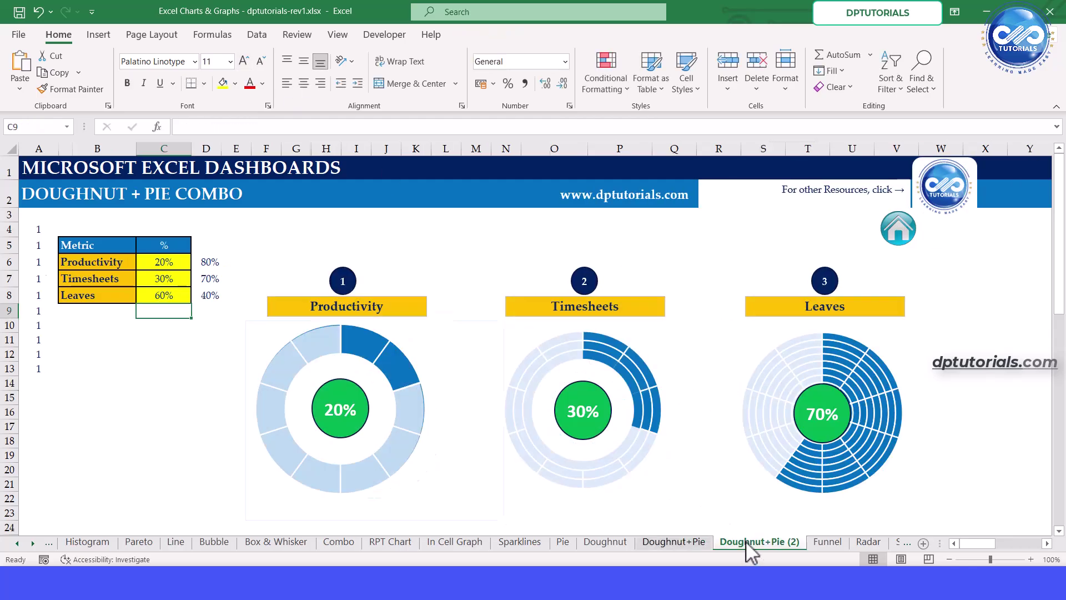